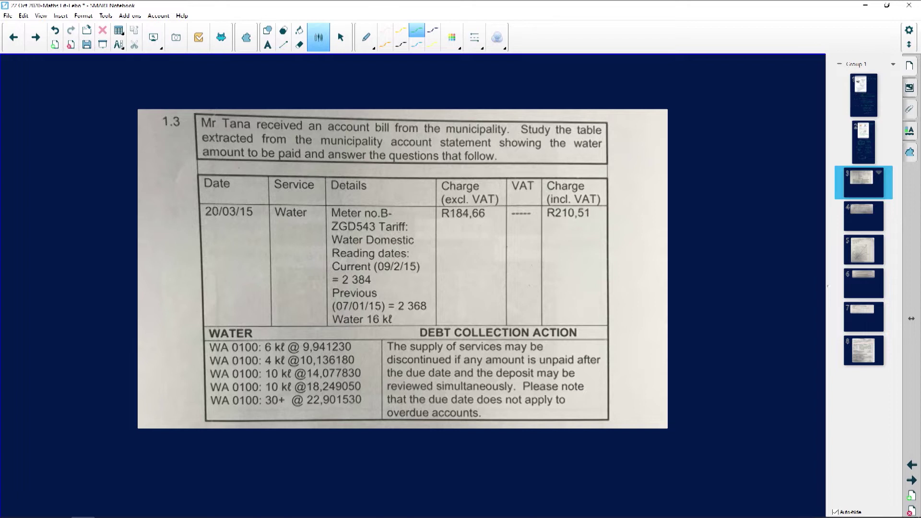
Step: In green, underline 20/03/15, Water, 2 384, 2 368, R184,66 and R210,51, and brace the WATER rates
{"action": "left_click_drag", "start_coordinate": [201, 229], "coordinate": [310, 226]}
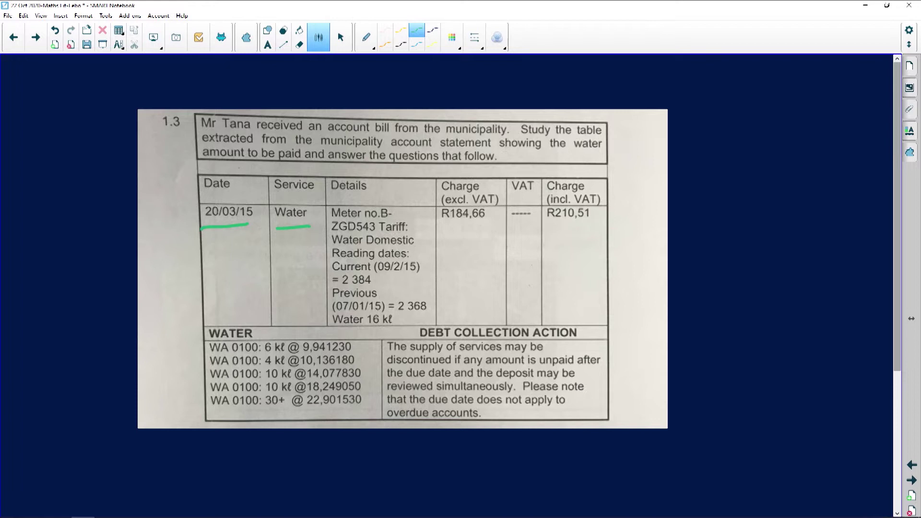
{"action": "left_click_drag", "start_coordinate": [341, 286], "coordinate": [370, 286]}
{"action": "left_click_drag", "start_coordinate": [395, 314], "coordinate": [425, 316]}
{"action": "left_click_drag", "start_coordinate": [442, 227], "coordinate": [488, 226]}
{"action": "left_click_drag", "start_coordinate": [549, 230], "coordinate": [591, 229]}
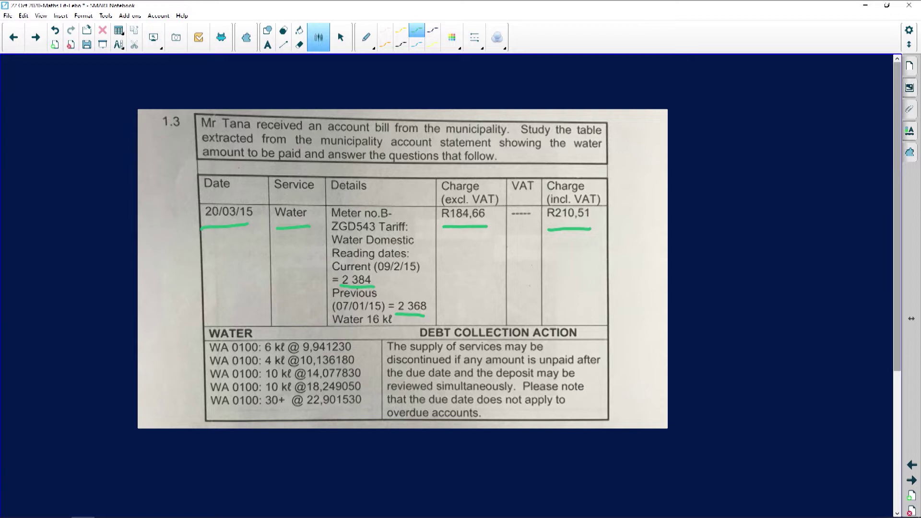
{"action": "mouse_move", "coordinate": [193, 317]}
{"action": "left_mouse_down"}
{"action": "mouse_move", "coordinate": [185, 349]}
{"action": "mouse_move", "coordinate": [202, 420]}
{"action": "left_mouse_up"}
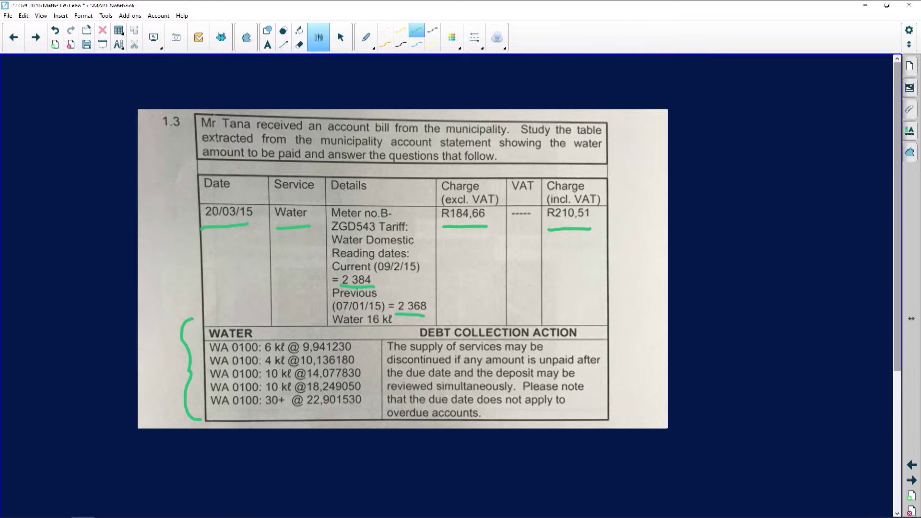
Step: Circle the 6, 4 and 10 kℓ tariff quantities, then erase those circles
{"action": "mouse_move", "coordinate": [283, 336]}
{"action": "left_mouse_down"}
{"action": "mouse_move", "coordinate": [260, 340]}
{"action": "mouse_move", "coordinate": [286, 334]}
{"action": "mouse_move", "coordinate": [286, 366]}
{"action": "mouse_move", "coordinate": [280, 348]}
{"action": "mouse_move", "coordinate": [269, 366]}
{"action": "mouse_move", "coordinate": [287, 365]}
{"action": "left_mouse_up"}
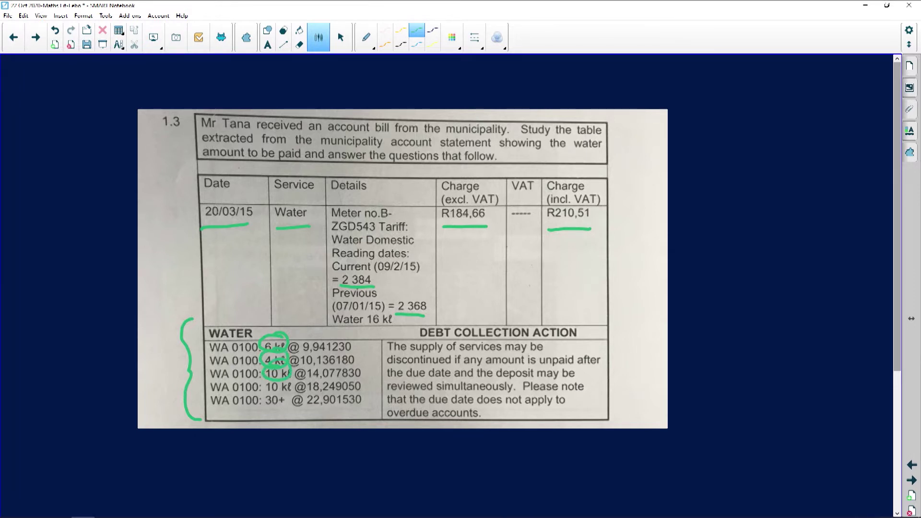
{"action": "left_click", "coordinate": [300, 45]}
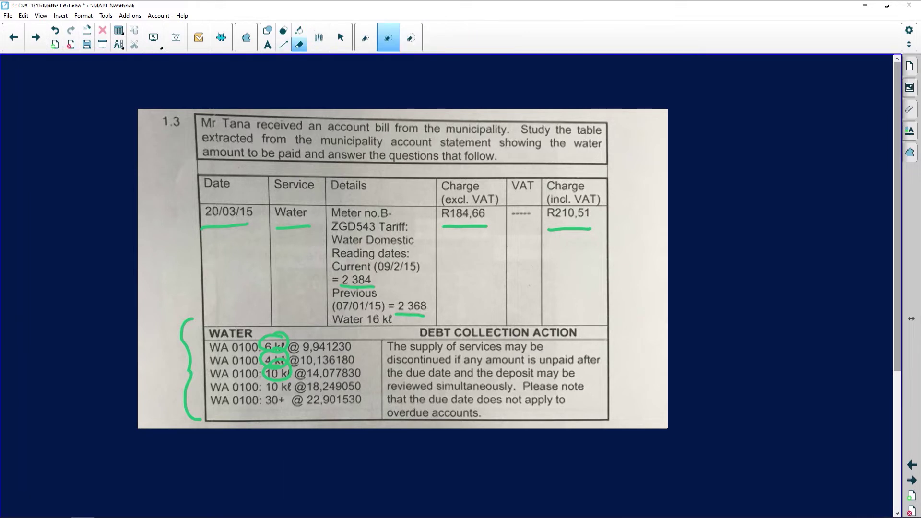
{"action": "mouse_move", "coordinate": [263, 336]}
{"action": "left_mouse_down"}
{"action": "mouse_move", "coordinate": [265, 412]}
{"action": "mouse_move", "coordinate": [286, 333]}
{"action": "mouse_move", "coordinate": [288, 350]}
{"action": "left_mouse_up"}
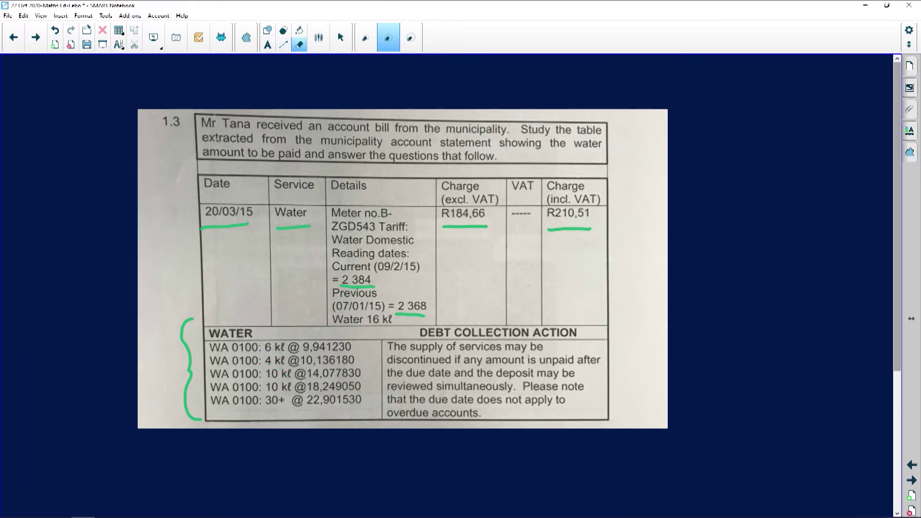
Step: Retrace the green underlines beneath R184,66 and R210,51 more thickly
{"action": "left_click", "coordinate": [319, 37]}
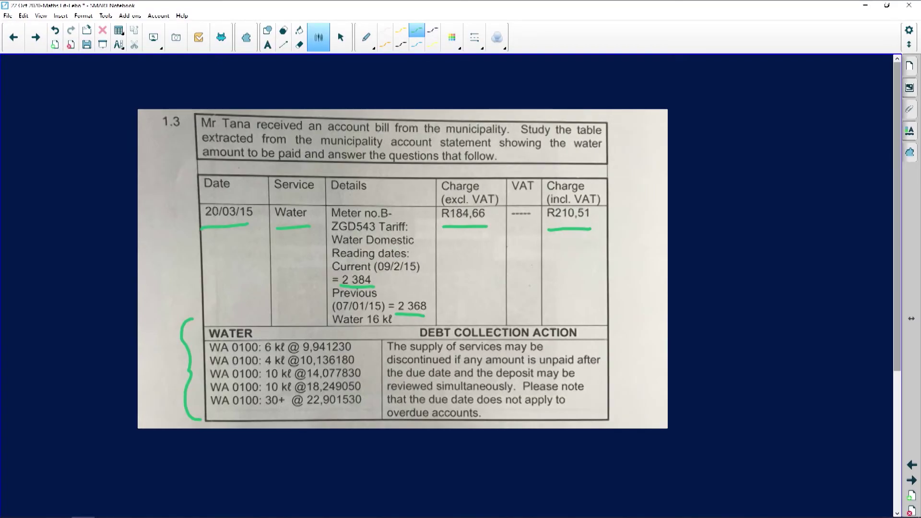
{"action": "left_click_drag", "start_coordinate": [437, 228], "coordinate": [487, 231]}
{"action": "left_click_drag", "start_coordinate": [548, 229], "coordinate": [594, 228]}
Step: Below the bill table, handwrite the question number 1.3.1 in green
{"action": "scroll", "coordinate": [403, 269], "scroll_direction": "down", "scroll_amount": 5}
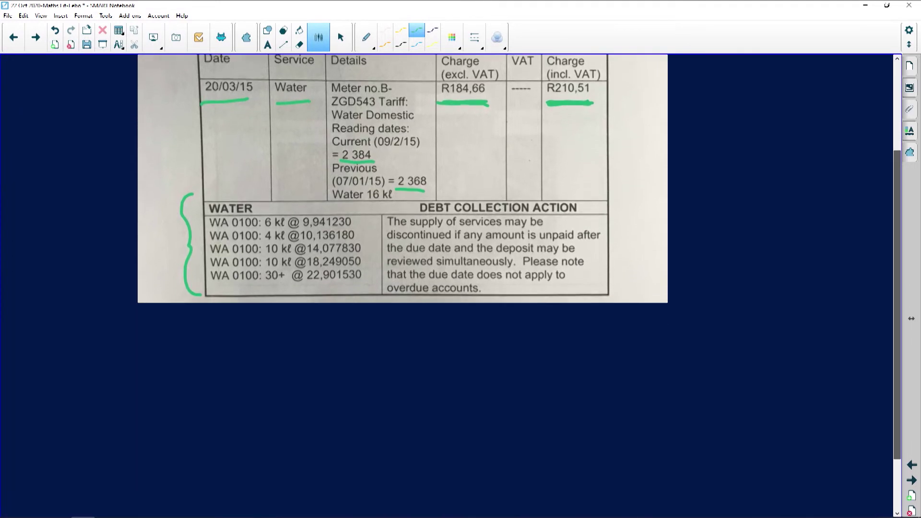
{"action": "left_click_drag", "start_coordinate": [127, 303], "coordinate": [125, 326]}
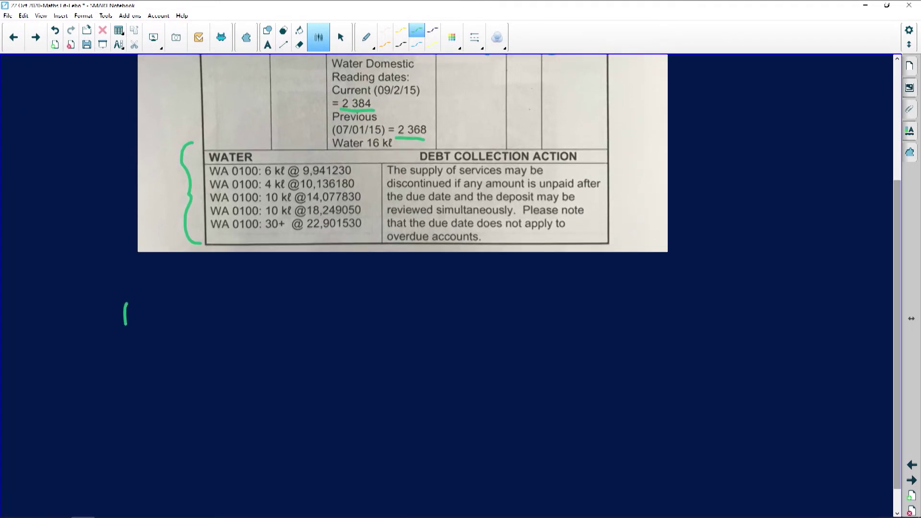
{"action": "mouse_move", "coordinate": [166, 296]}
{"action": "left_mouse_down"}
{"action": "mouse_move", "coordinate": [181, 311]}
{"action": "mouse_move", "coordinate": [168, 321]}
{"action": "left_mouse_up"}
{"action": "left_click", "coordinate": [199, 317]}
{"action": "left_click_drag", "start_coordinate": [222, 293], "coordinate": [221, 320]}
Step: Write 210,51 − 184,66 beside 1.3.1, with an equals sign below
{"action": "mouse_move", "coordinate": [337, 292]}
{"action": "left_mouse_down"}
{"action": "mouse_move", "coordinate": [333, 317]}
{"action": "mouse_move", "coordinate": [372, 320]}
{"action": "left_mouse_up"}
{"action": "left_click_drag", "start_coordinate": [401, 290], "coordinate": [426, 329]}
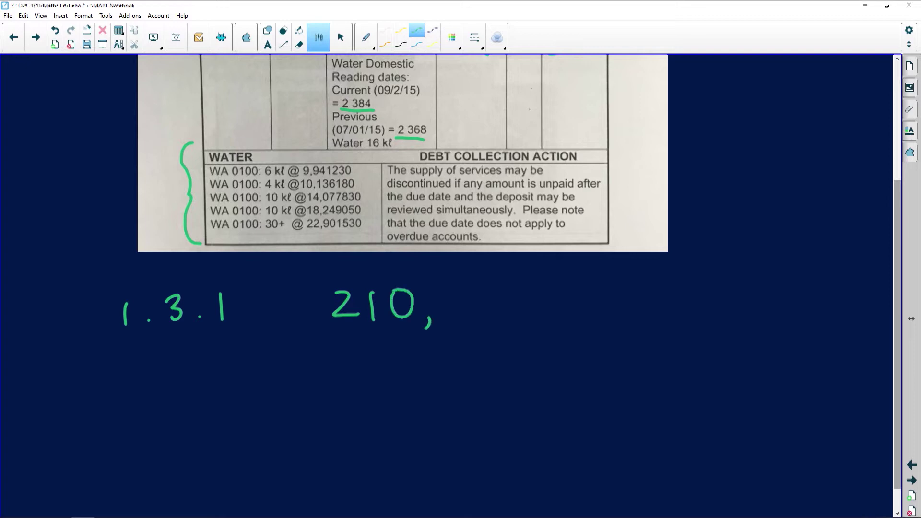
{"action": "mouse_move", "coordinate": [472, 288]}
{"action": "left_mouse_down"}
{"action": "mouse_move", "coordinate": [446, 317]}
{"action": "mouse_move", "coordinate": [549, 302]}
{"action": "mouse_move", "coordinate": [591, 314]}
{"action": "left_mouse_up"}
{"action": "mouse_move", "coordinate": [610, 287]}
{"action": "left_mouse_down"}
{"action": "mouse_move", "coordinate": [610, 301]}
{"action": "mouse_move", "coordinate": [606, 290]}
{"action": "mouse_move", "coordinate": [667, 307]}
{"action": "mouse_move", "coordinate": [658, 317]}
{"action": "left_mouse_up"}
{"action": "left_click_drag", "start_coordinate": [687, 308], "coordinate": [683, 320]}
{"action": "mouse_move", "coordinate": [705, 281]}
{"action": "left_mouse_down"}
{"action": "mouse_move", "coordinate": [699, 300]}
{"action": "mouse_move", "coordinate": [728, 299]}
{"action": "left_mouse_up"}
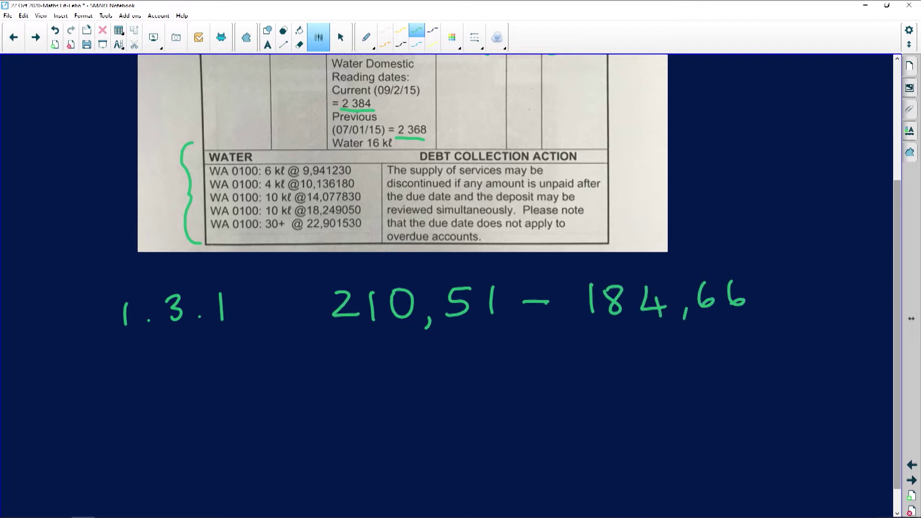
{"action": "mouse_move", "coordinate": [269, 370]}
{"action": "left_mouse_down"}
{"action": "mouse_move", "coordinate": [296, 366]}
{"action": "mouse_move", "coordinate": [294, 380]}
{"action": "left_mouse_up"}
Step: On the SHARP calculator, compute 210.51 − 184.66 as decimal 25.85, then minimize it
{"action": "left_click", "coordinate": [59, 508]}
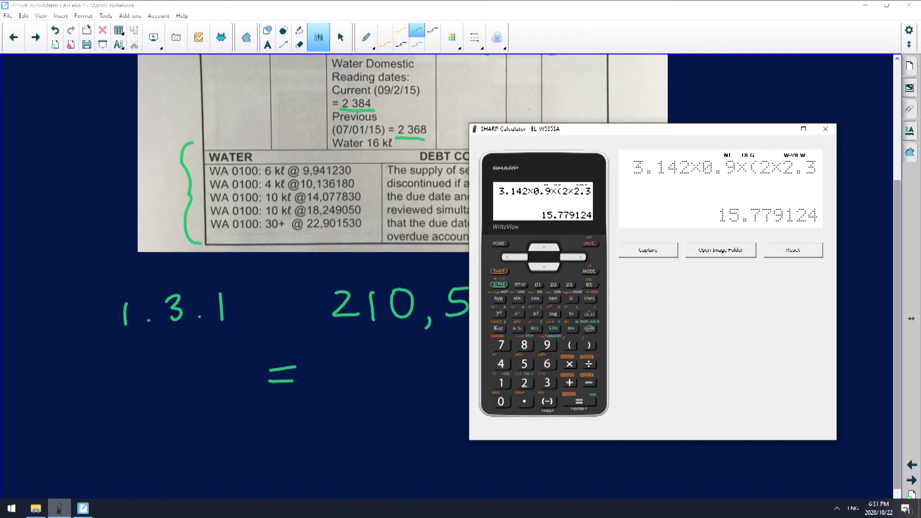
{"action": "type", "text": "21"}
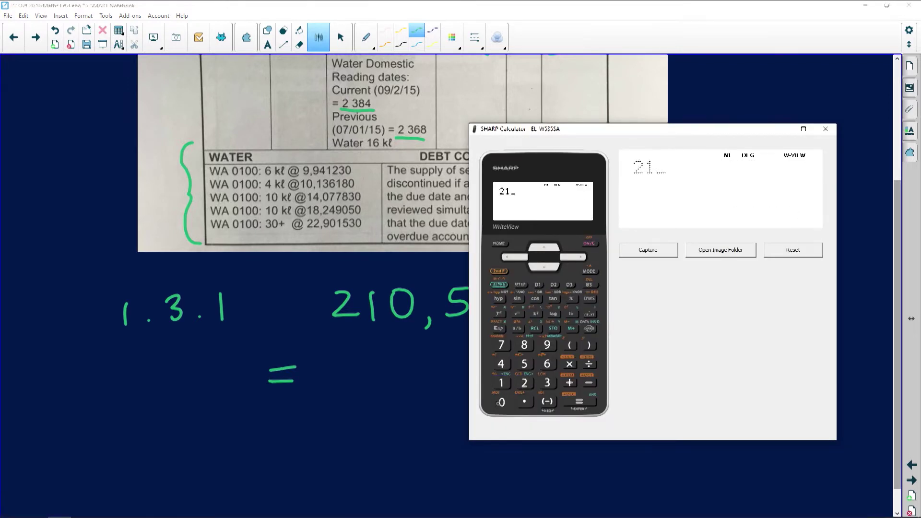
{"action": "type", "text": "0.51-/"}
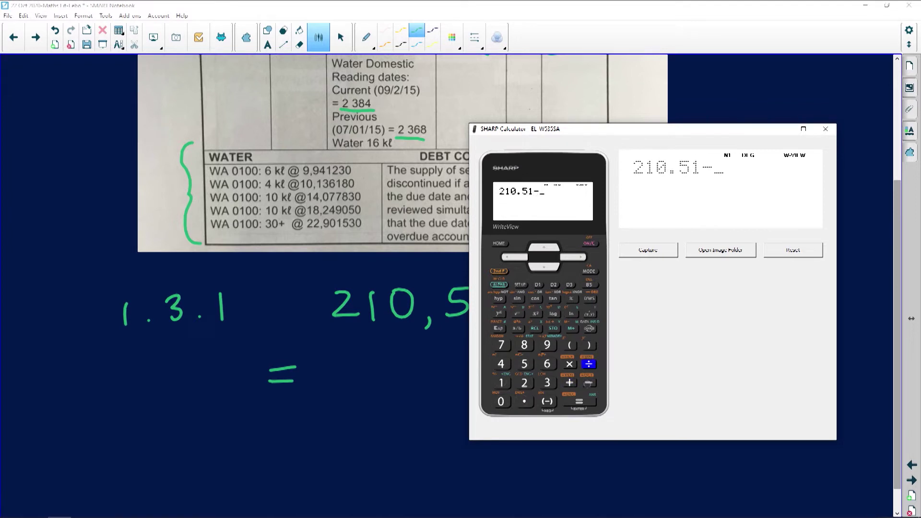
{"action": "mouse_move", "coordinate": [624, 129]}
{"action": "left_mouse_down"}
{"action": "mouse_move", "coordinate": [398, 163]}
{"action": "mouse_move", "coordinate": [278, 143]}
{"action": "left_mouse_up"}
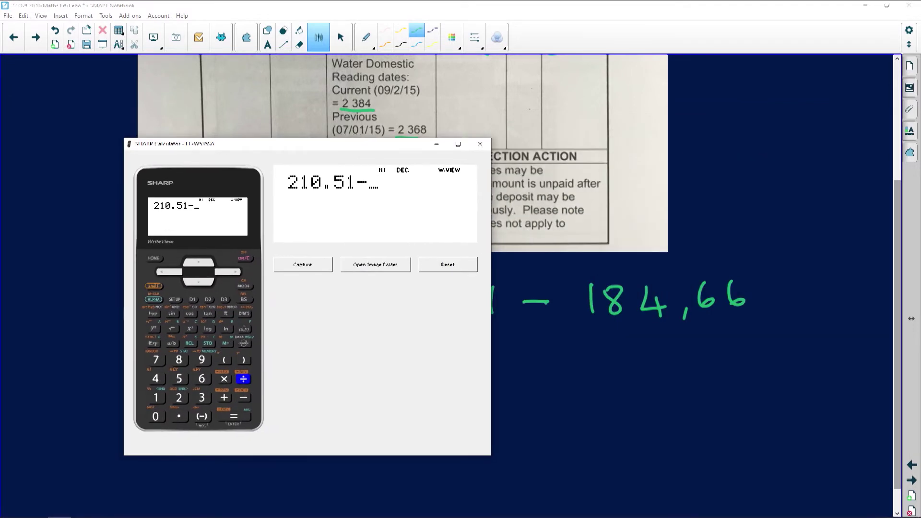
{"action": "type", "text": "184"}
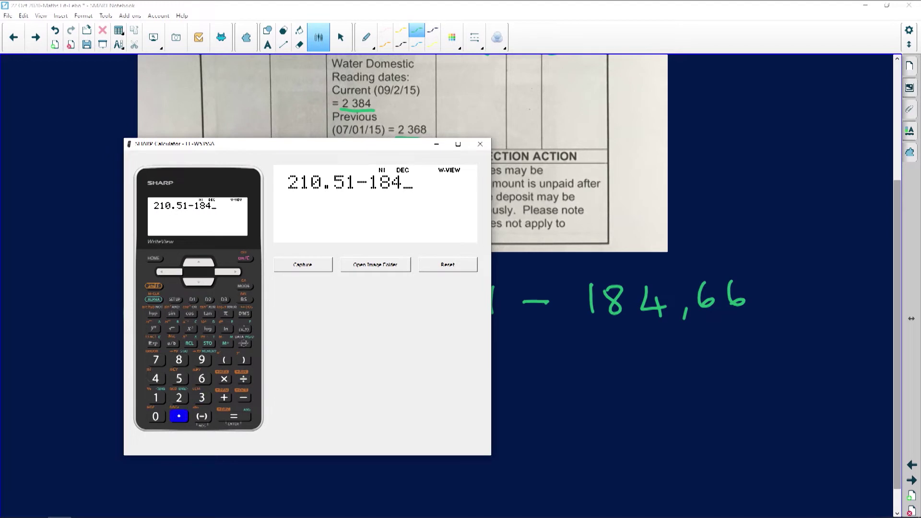
{"action": "type", "text": ".66"}
{"action": "key", "text": "Return"}
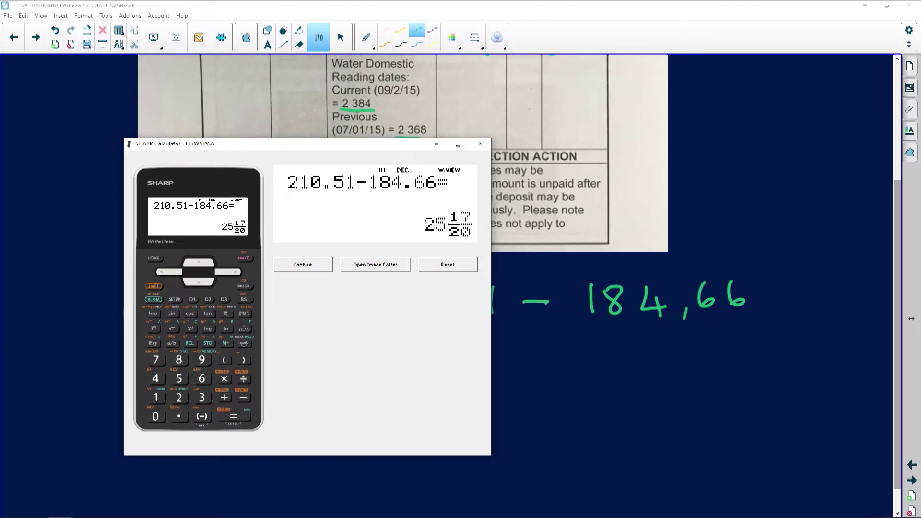
{"action": "key", "text": "c"}
{"action": "key", "text": "c"}
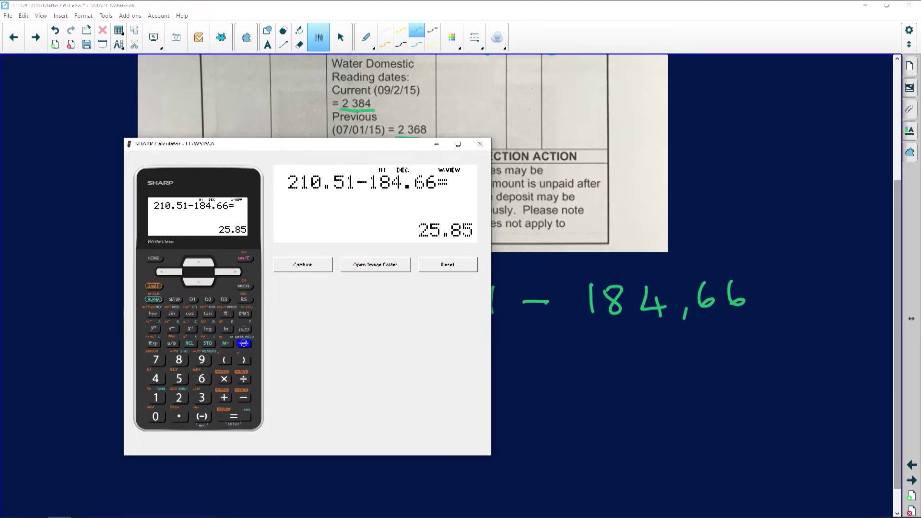
{"action": "left_click", "coordinate": [436, 144]}
Step: Handwrite R25,8 after the equals sign, rechecking the calculator result midway
{"action": "mouse_move", "coordinate": [340, 354]}
{"action": "left_mouse_down"}
{"action": "mouse_move", "coordinate": [341, 400]}
{"action": "mouse_move", "coordinate": [344, 377]}
{"action": "mouse_move", "coordinate": [374, 396]}
{"action": "left_mouse_up"}
{"action": "mouse_move", "coordinate": [388, 372]}
{"action": "left_mouse_down"}
{"action": "mouse_move", "coordinate": [405, 368]}
{"action": "mouse_move", "coordinate": [415, 393]}
{"action": "left_mouse_up"}
{"action": "mouse_move", "coordinate": [449, 363]}
{"action": "left_mouse_down"}
{"action": "mouse_move", "coordinate": [430, 391]}
{"action": "mouse_move", "coordinate": [468, 398]}
{"action": "left_mouse_up"}
{"action": "left_click", "coordinate": [59, 508]}
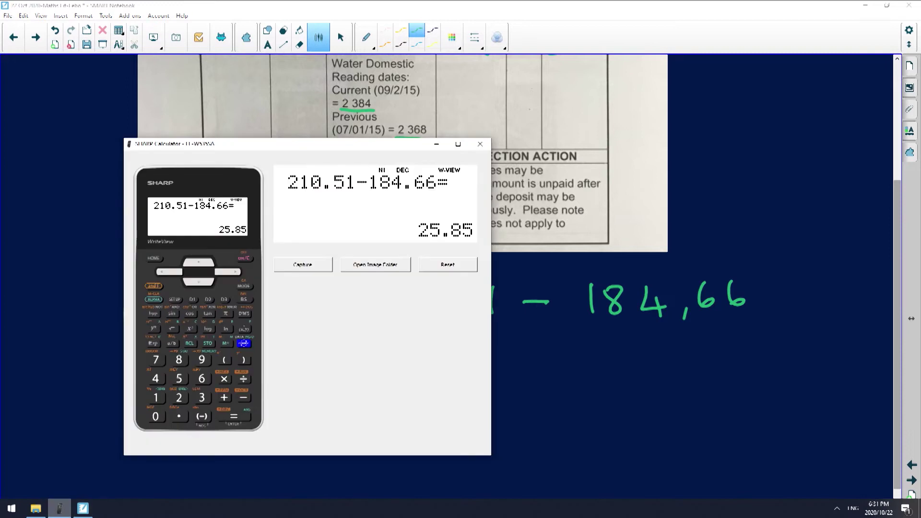
{"action": "left_click", "coordinate": [436, 144]}
{"action": "mouse_move", "coordinate": [503, 360]}
{"action": "left_mouse_down"}
{"action": "mouse_move", "coordinate": [488, 367]}
{"action": "mouse_move", "coordinate": [516, 371]}
{"action": "mouse_move", "coordinate": [511, 388]}
{"action": "left_mouse_up"}
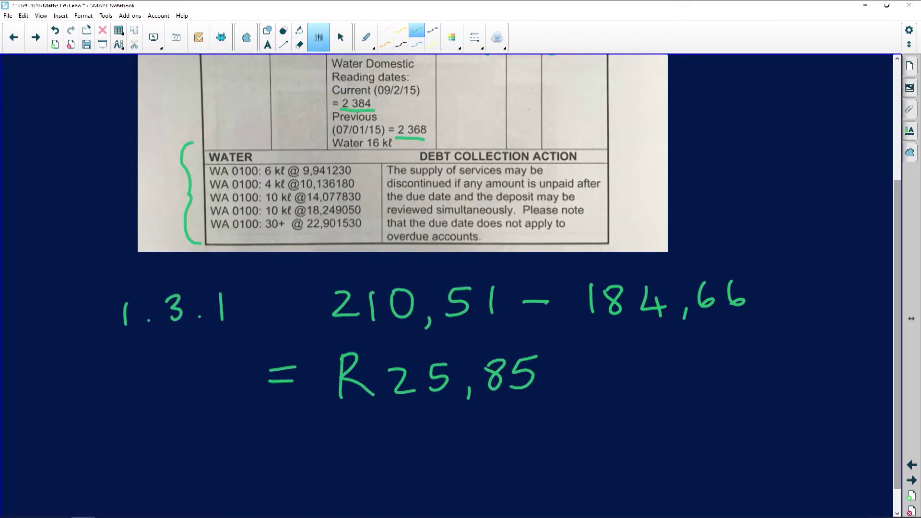
Step: Handwrite the question label 1.3.2 in green beneath the R25,85 answer
{"action": "left_click_drag", "start_coordinate": [124, 447], "coordinate": [125, 476]}
{"action": "left_click", "coordinate": [143, 469]}
{"action": "mouse_move", "coordinate": [165, 443]}
{"action": "left_mouse_down"}
{"action": "mouse_move", "coordinate": [180, 458]}
{"action": "mouse_move", "coordinate": [166, 465]}
{"action": "left_mouse_up"}
{"action": "mouse_move", "coordinate": [201, 444]}
{"action": "left_mouse_down"}
{"action": "mouse_move", "coordinate": [214, 439]}
{"action": "mouse_move", "coordinate": [235, 461]}
{"action": "left_mouse_up"}
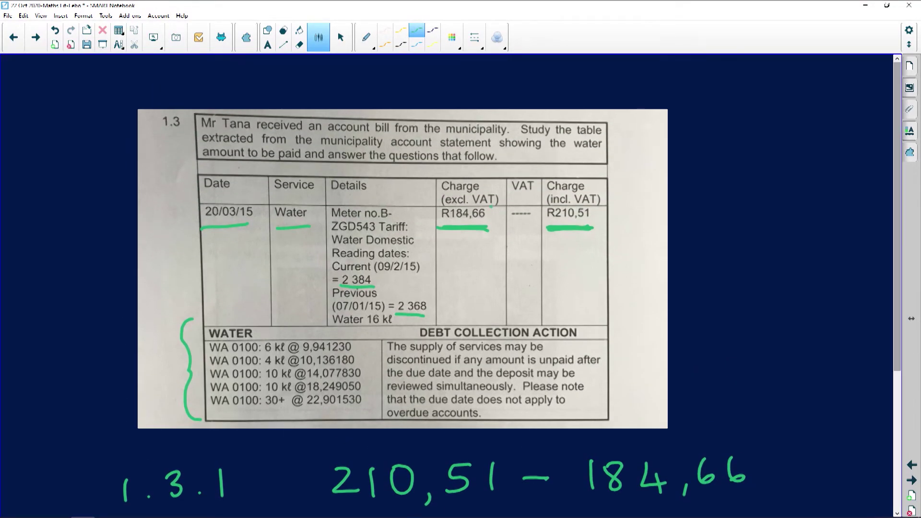
Step: Circle R184,66, draw an arrow from it to 2 368, and thicken that underline
{"action": "mouse_move", "coordinate": [492, 198]}
{"action": "left_mouse_down"}
{"action": "mouse_move", "coordinate": [446, 196]}
{"action": "mouse_move", "coordinate": [443, 227]}
{"action": "mouse_move", "coordinate": [499, 197]}
{"action": "mouse_move", "coordinate": [461, 194]}
{"action": "left_mouse_up"}
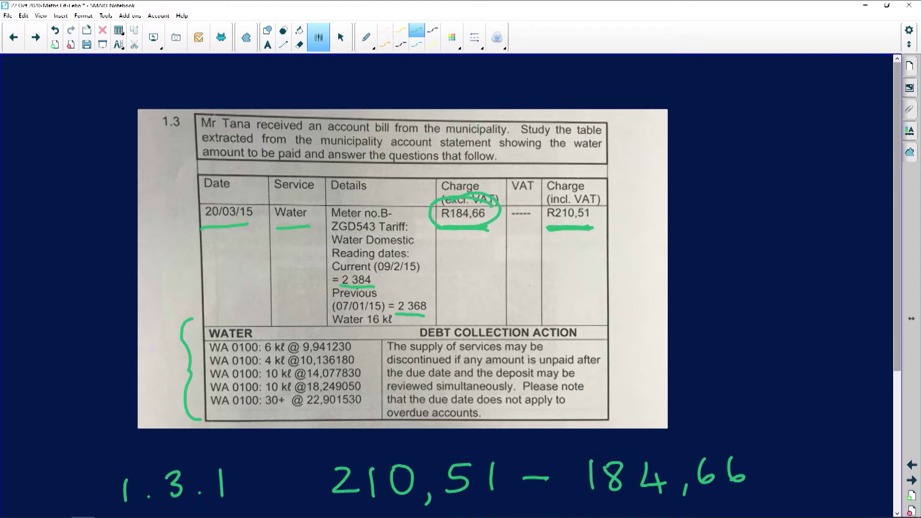
{"action": "mouse_move", "coordinate": [431, 219]}
{"action": "left_mouse_down"}
{"action": "mouse_move", "coordinate": [426, 278]}
{"action": "mouse_move", "coordinate": [404, 292]}
{"action": "mouse_move", "coordinate": [413, 288]}
{"action": "left_mouse_up"}
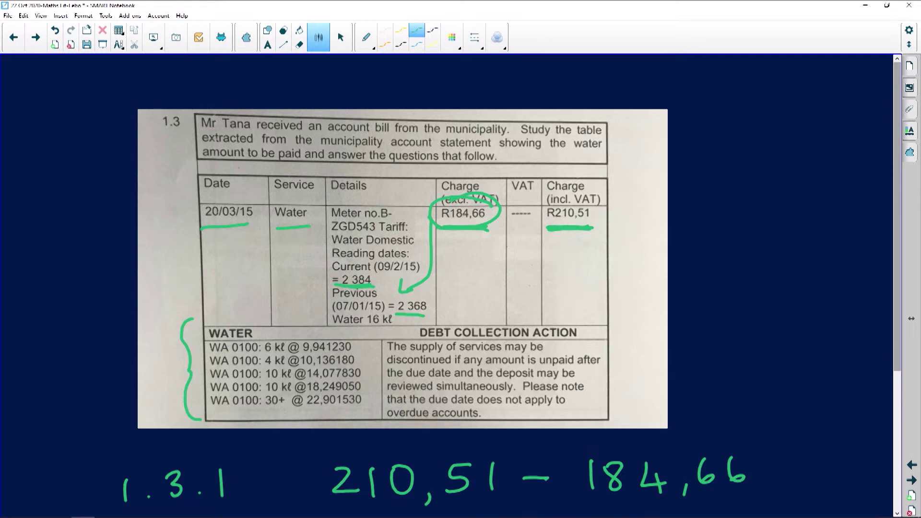
{"action": "mouse_move", "coordinate": [393, 315]}
{"action": "left_mouse_down"}
{"action": "mouse_move", "coordinate": [423, 313]}
{"action": "mouse_move", "coordinate": [406, 317]}
{"action": "left_mouse_up"}
Step: Underline the word Current and ring the Water 16 kℓ line in Details
{"action": "left_click_drag", "start_coordinate": [332, 273], "coordinate": [375, 273]}
{"action": "mouse_move", "coordinate": [331, 326]}
{"action": "left_mouse_down"}
{"action": "mouse_move", "coordinate": [363, 331]}
{"action": "mouse_move", "coordinate": [372, 311]}
{"action": "mouse_move", "coordinate": [331, 323]}
{"action": "left_mouse_up"}
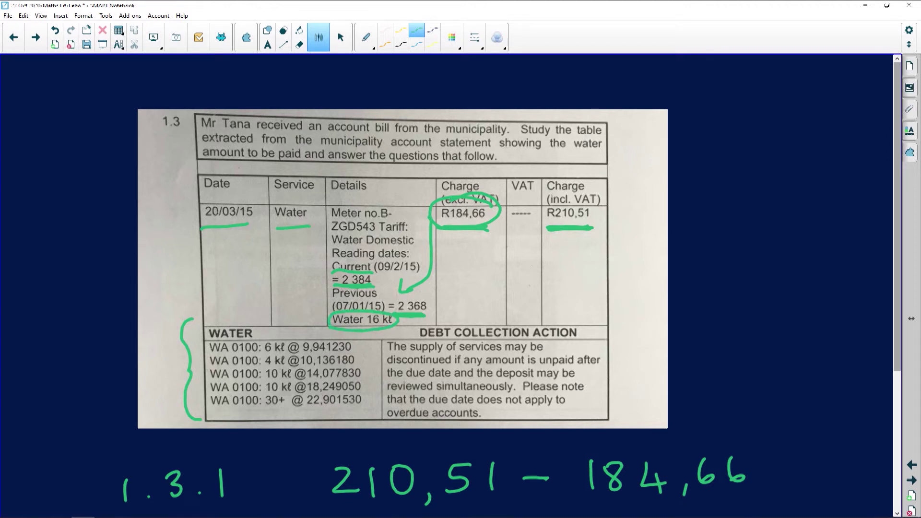
{"action": "mouse_move", "coordinate": [60, 509]}
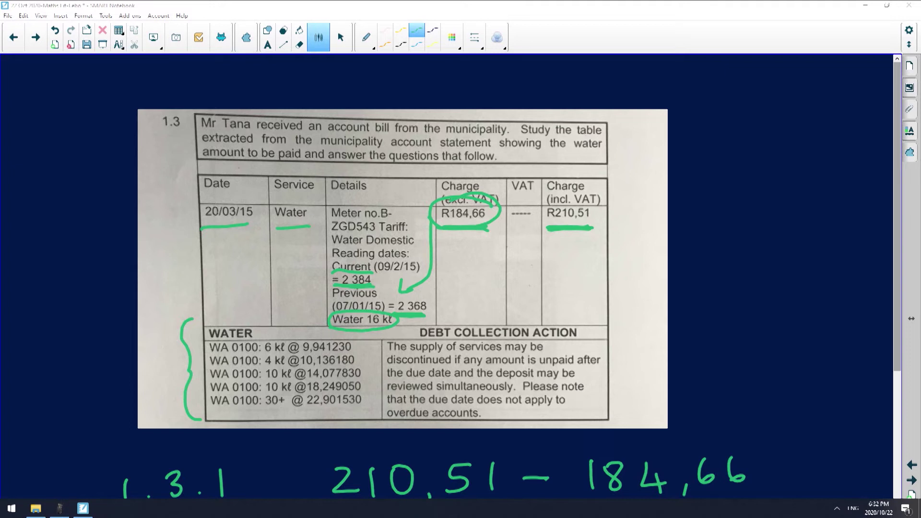
Step: Bring up the calculator, move it aside, enter 2384, and clear a mistaken division
{"action": "left_click", "coordinate": [59, 509]}
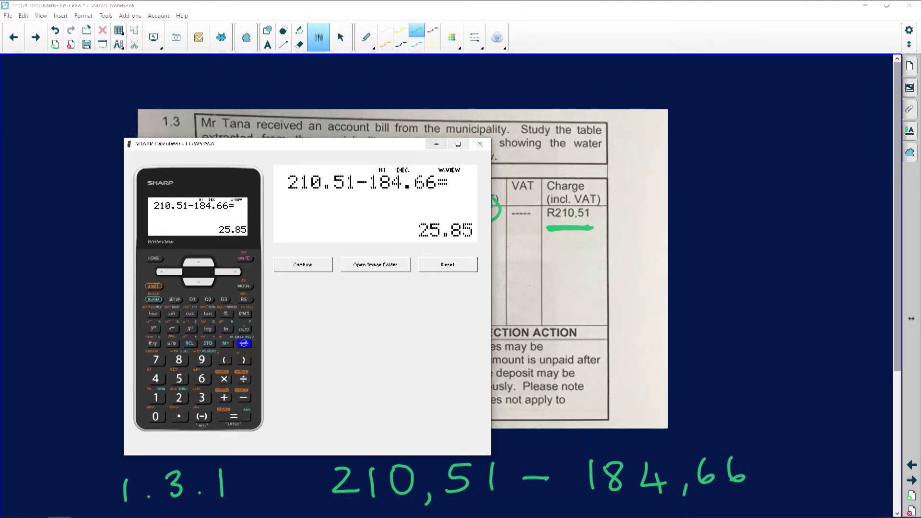
{"action": "left_click_drag", "start_coordinate": [326, 148], "coordinate": [658, 97]}
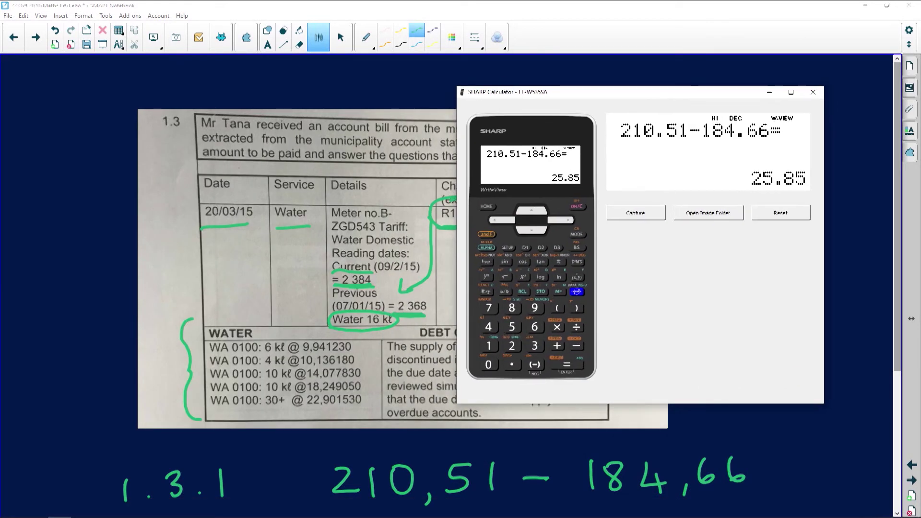
{"action": "left_click", "coordinate": [511, 345]}
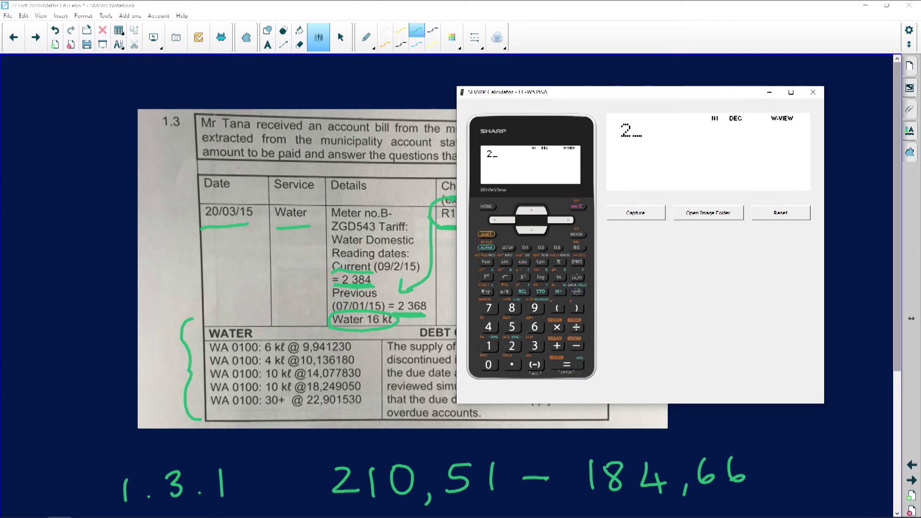
{"action": "left_click", "coordinate": [534, 345]}
{"action": "left_click", "coordinate": [512, 308]}
{"action": "left_click", "coordinate": [489, 327]}
{"action": "left_click", "coordinate": [576, 327]}
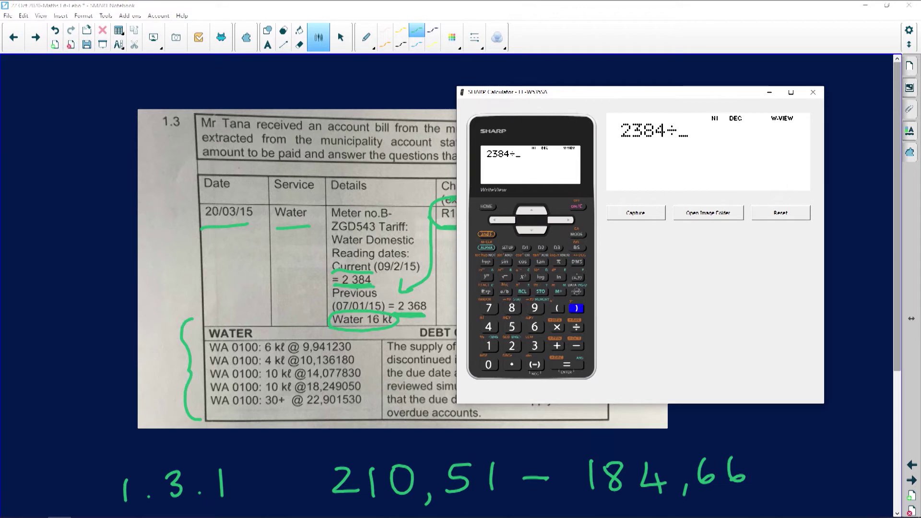
{"action": "left_click", "coordinate": [576, 206]}
Step: Calculate 2384 − 2368 on the calculator, getting 16
{"action": "left_click", "coordinate": [512, 346]}
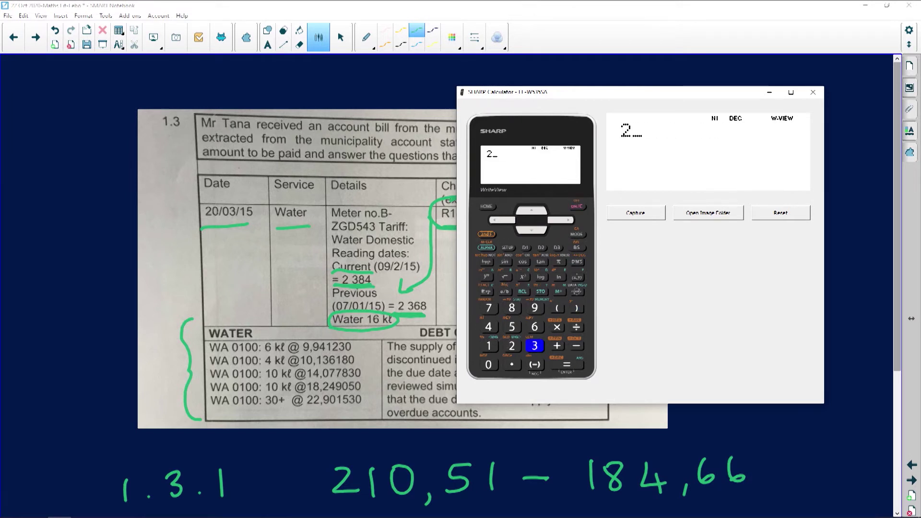
{"action": "left_click", "coordinate": [534, 346]}
{"action": "left_click", "coordinate": [512, 307]}
{"action": "left_click", "coordinate": [489, 327]}
{"action": "left_click", "coordinate": [576, 345]}
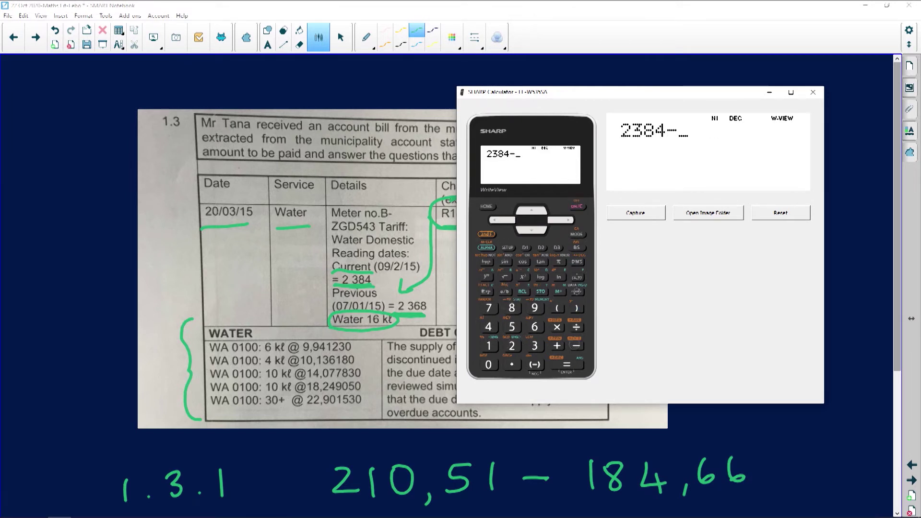
{"action": "left_click", "coordinate": [511, 345]}
{"action": "left_click", "coordinate": [534, 345]}
{"action": "left_click", "coordinate": [535, 327]}
{"action": "left_click", "coordinate": [512, 308]}
{"action": "left_click", "coordinate": [566, 365]}
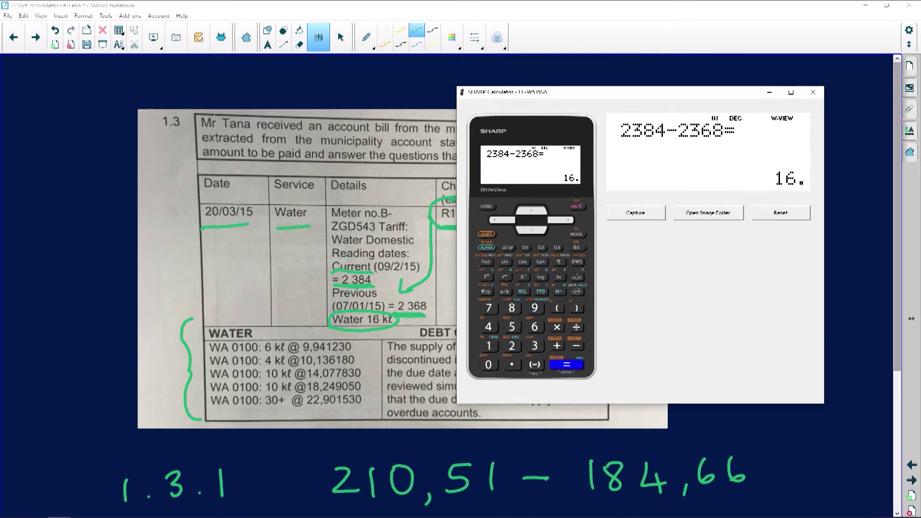
Step: Write 16 kl after 1.3.2 and retrace the brace beside the WATER tariffs
{"action": "left_click", "coordinate": [769, 92]}
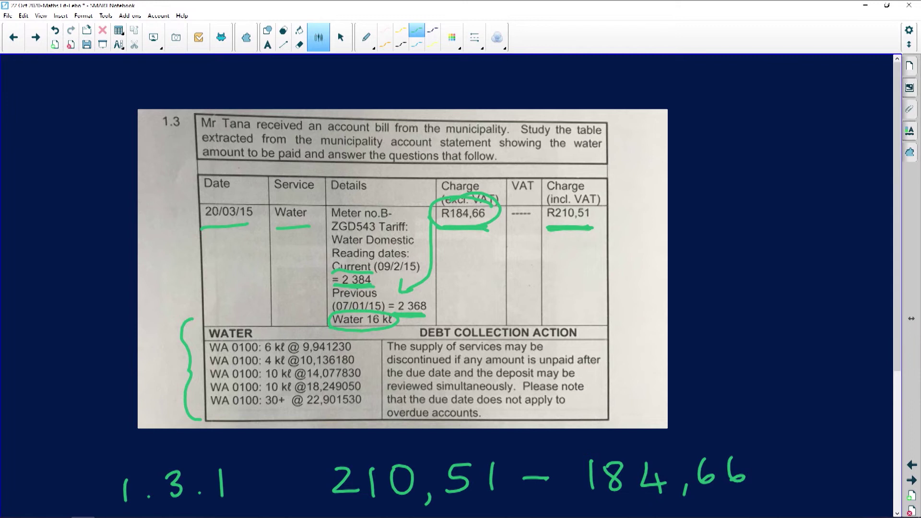
{"action": "scroll", "coordinate": [460, 288], "scroll_direction": "down", "scroll_amount": 5}
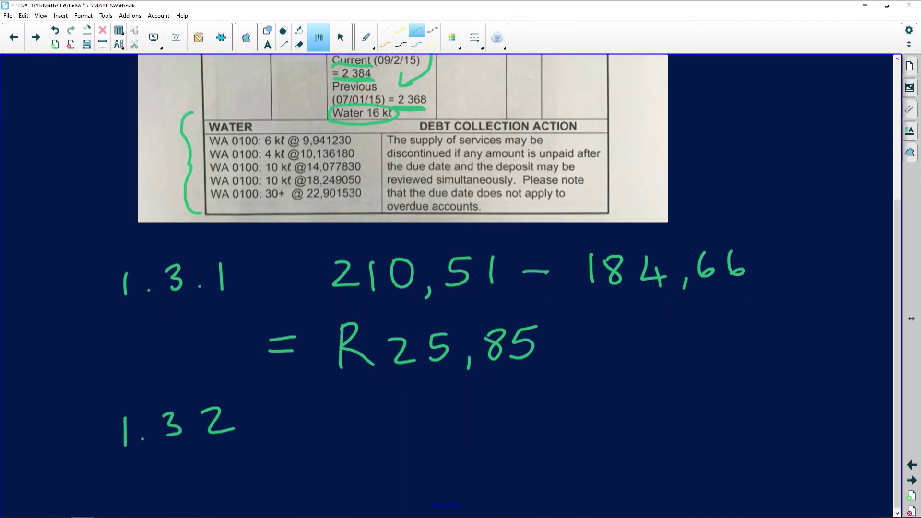
{"action": "mouse_move", "coordinate": [316, 393]}
{"action": "left_mouse_down"}
{"action": "mouse_move", "coordinate": [315, 433]}
{"action": "mouse_move", "coordinate": [339, 415]}
{"action": "left_mouse_up"}
{"action": "mouse_move", "coordinate": [378, 394]}
{"action": "left_mouse_down"}
{"action": "mouse_move", "coordinate": [375, 427]}
{"action": "mouse_move", "coordinate": [424, 428]}
{"action": "left_mouse_up"}
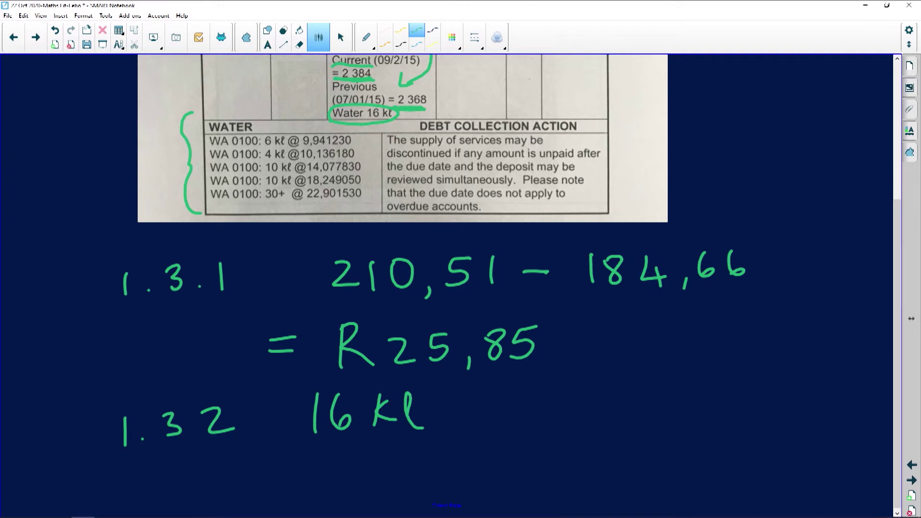
{"action": "mouse_move", "coordinate": [191, 108]}
{"action": "left_mouse_down"}
{"action": "mouse_move", "coordinate": [182, 123]}
{"action": "mouse_move", "coordinate": [199, 211]}
{"action": "left_mouse_up"}
Step: Write another 16 kl at the right end of the 1.3.2 line
{"action": "scroll", "coordinate": [446, 283], "scroll_direction": "down", "scroll_amount": 5}
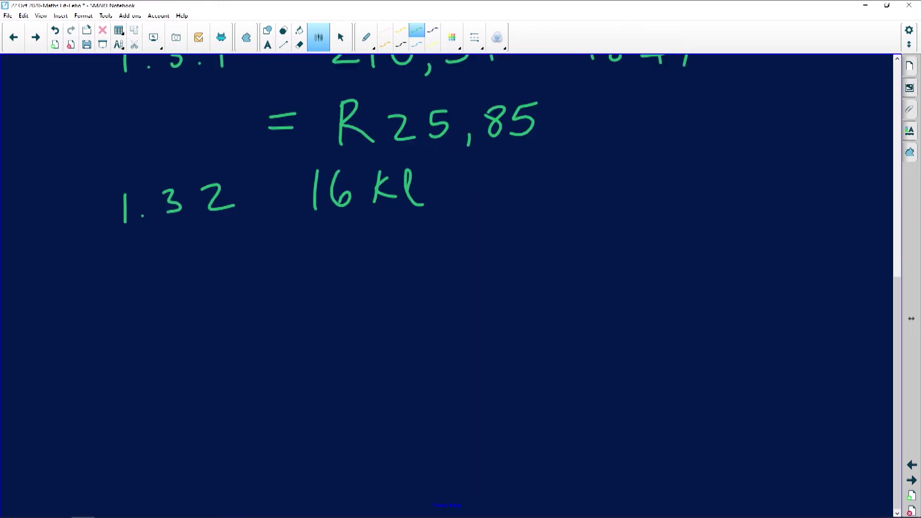
{"action": "scroll", "coordinate": [446, 283], "scroll_direction": "up", "scroll_amount": 3}
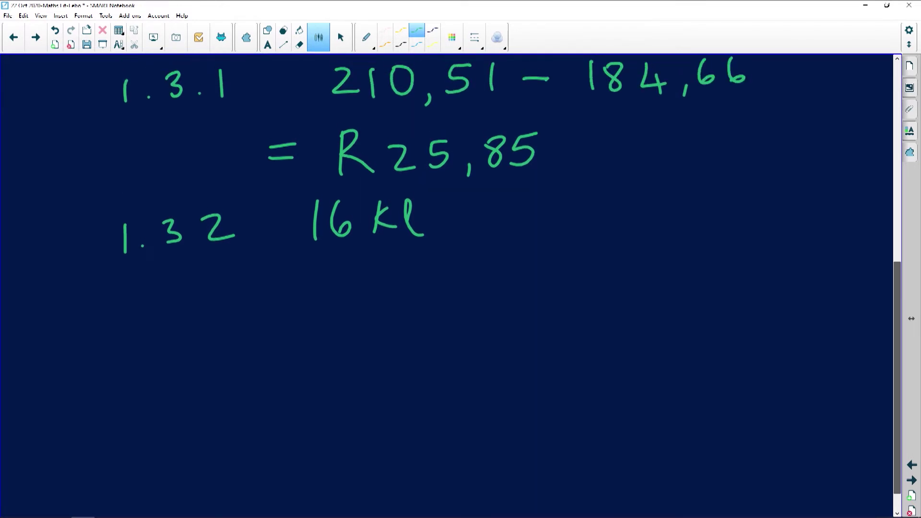
{"action": "scroll", "coordinate": [446, 283], "scroll_direction": "up", "scroll_amount": 1}
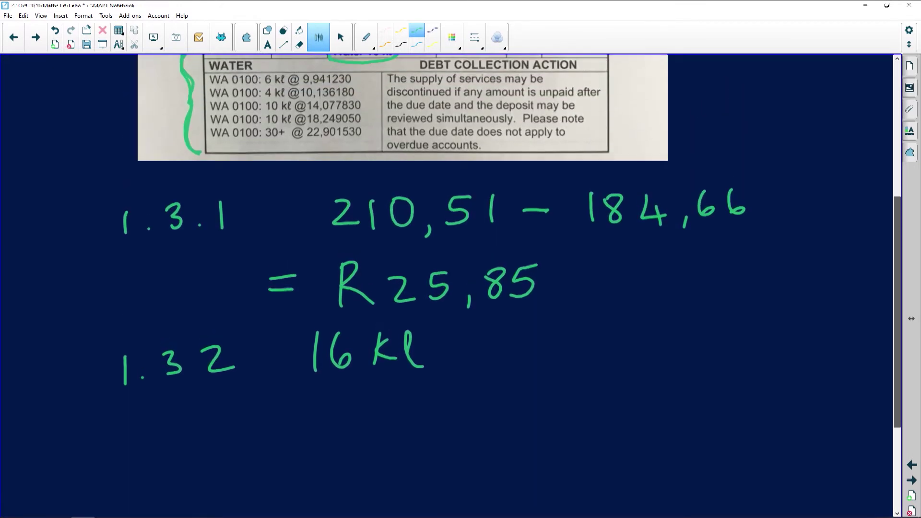
{"action": "scroll", "coordinate": [446, 283], "scroll_direction": "up", "scroll_amount": 1}
{"action": "scroll", "coordinate": [446, 283], "scroll_direction": "down", "scroll_amount": 1}
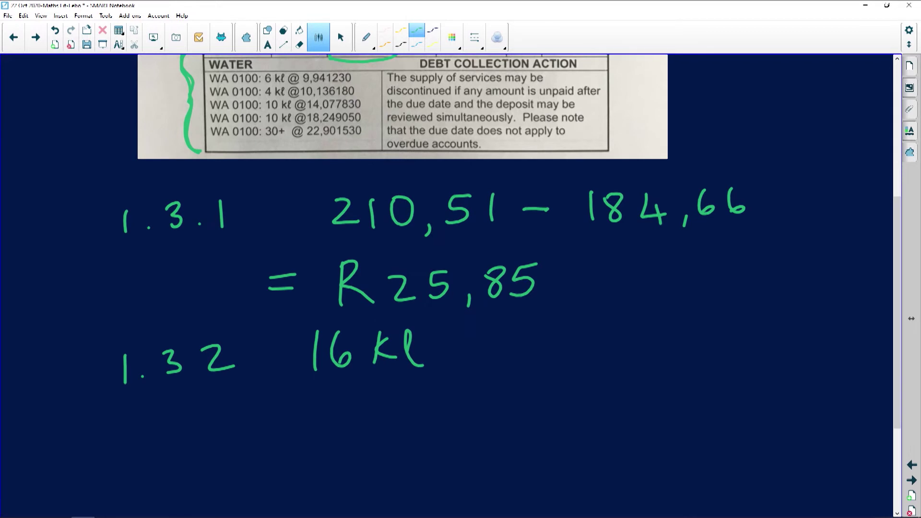
{"action": "left_click_drag", "start_coordinate": [774, 332], "coordinate": [768, 370]}
{"action": "mouse_move", "coordinate": [792, 332]}
{"action": "left_mouse_down"}
{"action": "mouse_move", "coordinate": [783, 367]}
{"action": "mouse_move", "coordinate": [784, 357]}
{"action": "left_mouse_up"}
{"action": "left_click_drag", "start_coordinate": [821, 333], "coordinate": [816, 368]}
{"action": "mouse_move", "coordinate": [831, 341]}
{"action": "left_mouse_down"}
{"action": "mouse_move", "coordinate": [832, 362]}
{"action": "mouse_move", "coordinate": [854, 365]}
{"action": "left_mouse_up"}
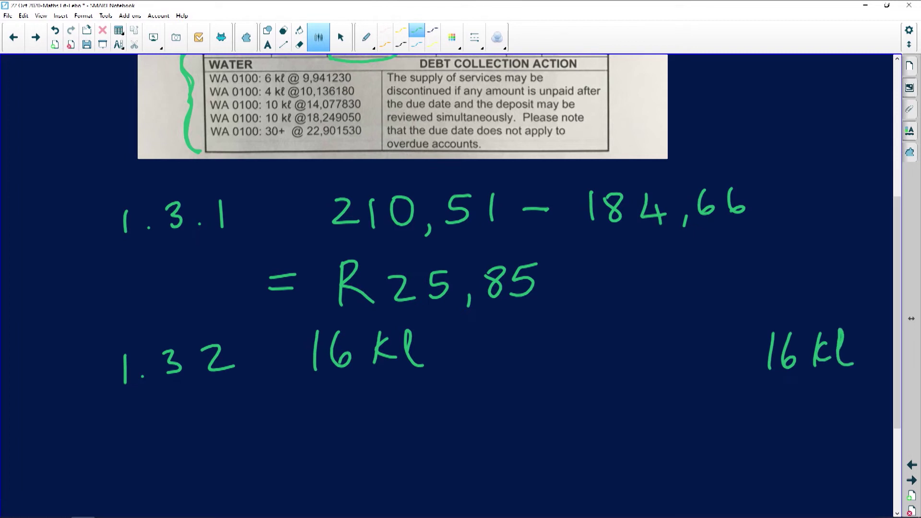
Step: Begin the tiered sum with =(6 x below 1.3.2
{"action": "mouse_move", "coordinate": [183, 426]}
{"action": "left_mouse_down"}
{"action": "mouse_move", "coordinate": [209, 421]}
{"action": "mouse_move", "coordinate": [204, 434]}
{"action": "left_mouse_up"}
{"action": "mouse_move", "coordinate": [242, 395]}
{"action": "left_mouse_down"}
{"action": "mouse_move", "coordinate": [237, 458]}
{"action": "mouse_move", "coordinate": [260, 433]}
{"action": "left_mouse_up"}
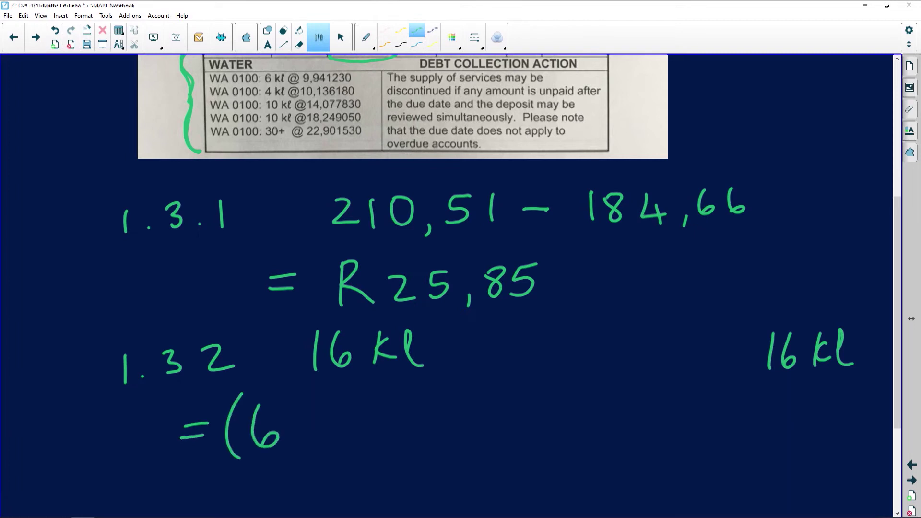
{"action": "left_click_drag", "start_coordinate": [328, 406], "coordinate": [308, 434]}
{"action": "left_click_drag", "start_coordinate": [308, 410], "coordinate": [326, 434]}
{"action": "left_click_drag", "start_coordinate": [354, 396], "coordinate": [355, 435]}
{"action": "mouse_move", "coordinate": [355, 402]}
{"action": "left_mouse_down"}
{"action": "mouse_move", "coordinate": [380, 438]}
{"action": "mouse_move", "coordinate": [410, 442]}
{"action": "mouse_move", "coordinate": [361, 401]}
{"action": "mouse_move", "coordinate": [412, 437]}
{"action": "left_mouse_up"}
Step: Erase the mistaken R9 strokes and complete (6 x 9,941230) + (
{"action": "left_click", "coordinate": [300, 44]}
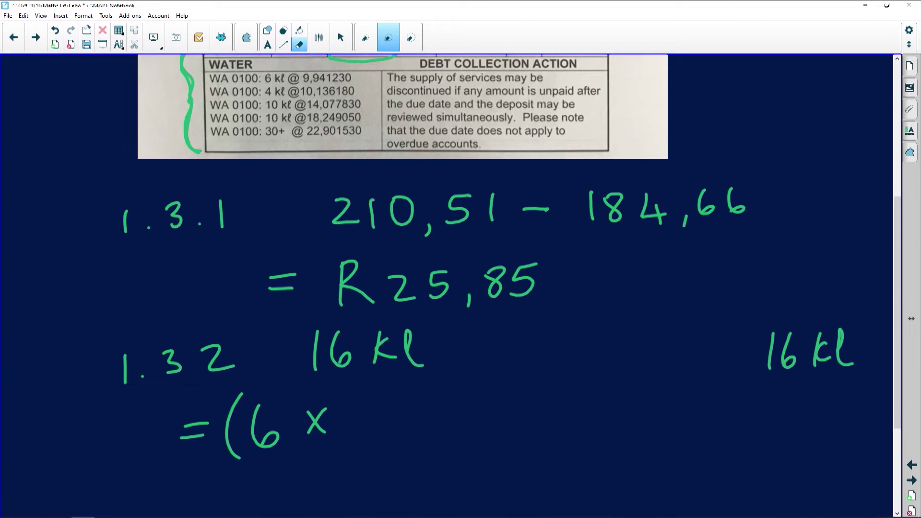
{"action": "left_click", "coordinate": [319, 37]}
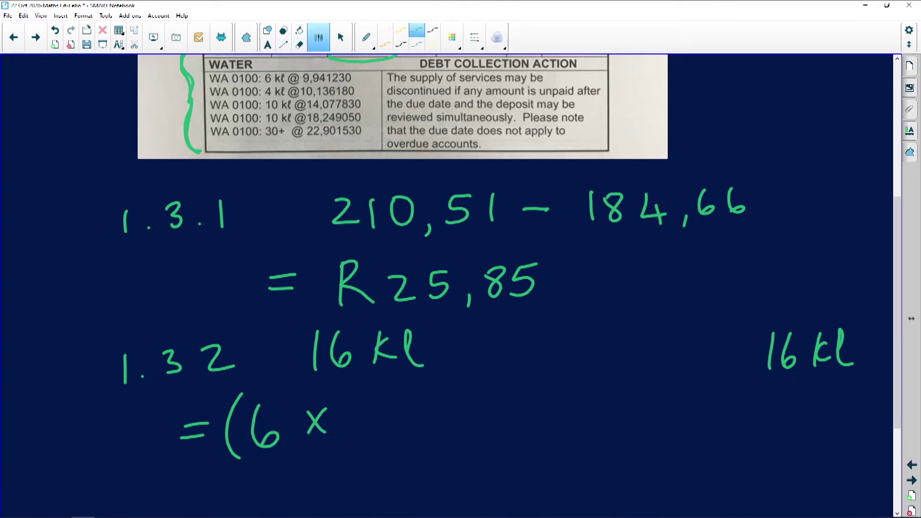
{"action": "mouse_move", "coordinate": [379, 411]}
{"action": "left_mouse_down"}
{"action": "mouse_move", "coordinate": [369, 416]}
{"action": "mouse_move", "coordinate": [380, 417]}
{"action": "mouse_move", "coordinate": [376, 444]}
{"action": "mouse_move", "coordinate": [393, 449]}
{"action": "left_mouse_up"}
{"action": "mouse_move", "coordinate": [426, 412]}
{"action": "left_mouse_down"}
{"action": "mouse_move", "coordinate": [424, 441]}
{"action": "mouse_move", "coordinate": [450, 431]}
{"action": "mouse_move", "coordinate": [445, 442]}
{"action": "left_mouse_up"}
{"action": "left_click_drag", "start_coordinate": [466, 409], "coordinate": [464, 432]}
{"action": "mouse_move", "coordinate": [474, 416]}
{"action": "left_mouse_down"}
{"action": "mouse_move", "coordinate": [490, 419]}
{"action": "mouse_move", "coordinate": [491, 436]}
{"action": "left_mouse_up"}
{"action": "mouse_move", "coordinate": [499, 408]}
{"action": "left_mouse_down"}
{"action": "mouse_move", "coordinate": [509, 415]}
{"action": "mouse_move", "coordinate": [498, 434]}
{"action": "left_mouse_up"}
{"action": "left_click_drag", "start_coordinate": [532, 410], "coordinate": [531, 410]}
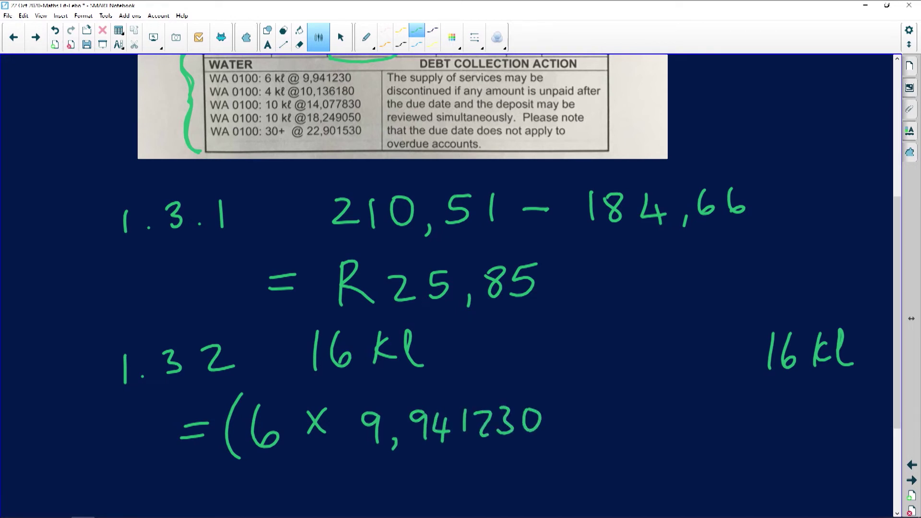
{"action": "left_click_drag", "start_coordinate": [533, 374], "coordinate": [534, 455]}
{"action": "mouse_move", "coordinate": [582, 401]}
{"action": "left_mouse_down"}
{"action": "mouse_move", "coordinate": [580, 434]}
{"action": "mouse_move", "coordinate": [597, 415]}
{"action": "left_mouse_up"}
{"action": "left_click_drag", "start_coordinate": [632, 376], "coordinate": [634, 441]}
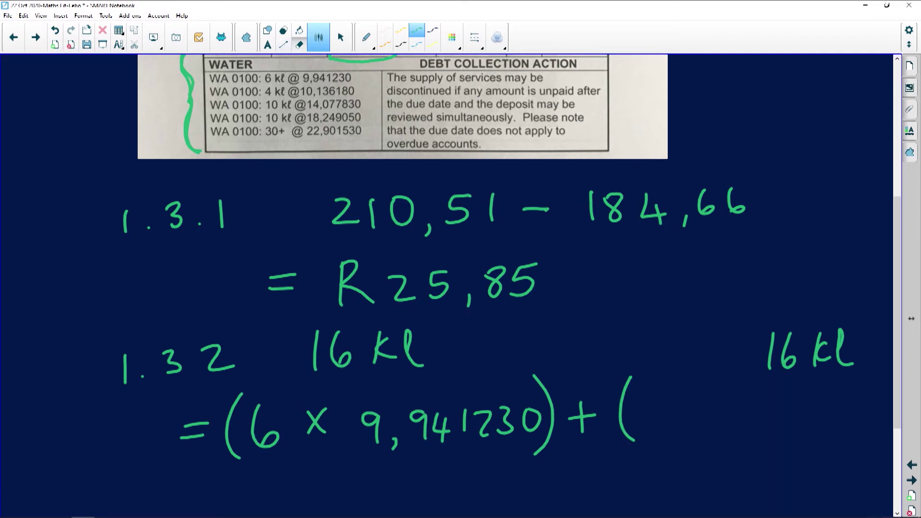
Step: Erase the extra 16 kl written on the right side
{"action": "left_click", "coordinate": [299, 45]}
{"action": "left_click_drag", "start_coordinate": [820, 350], "coordinate": [847, 347]}
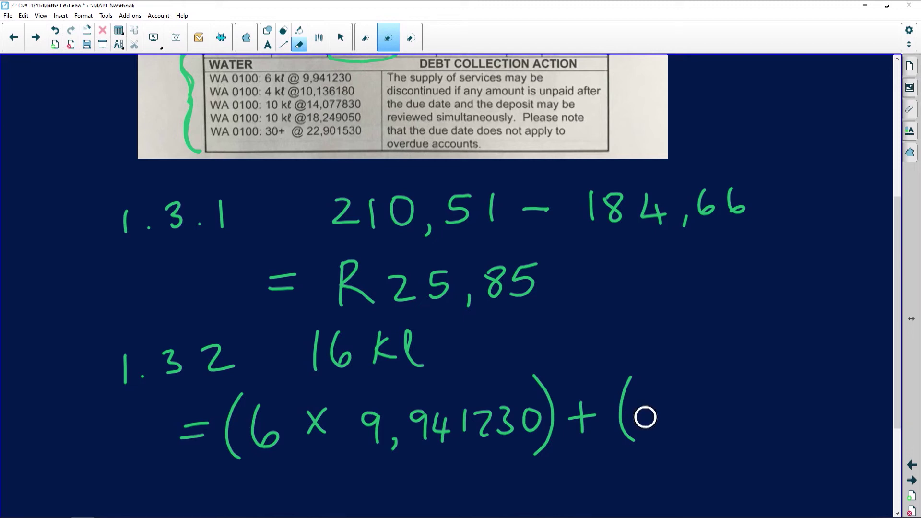
{"action": "left_click", "coordinate": [318, 37]}
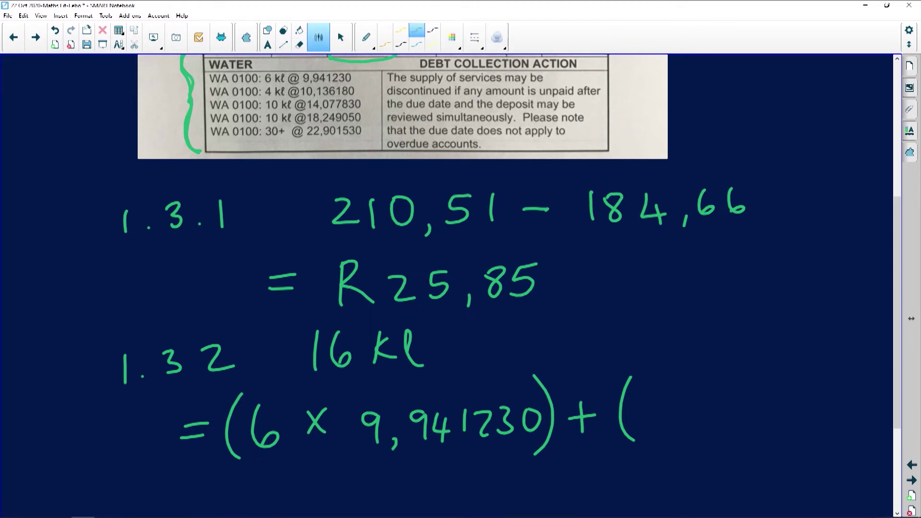
Step: Write the second term 4 kl x 10,136180 and close its bracket
{"action": "mouse_move", "coordinate": [655, 400]}
{"action": "left_mouse_down"}
{"action": "mouse_move", "coordinate": [649, 418]}
{"action": "mouse_move", "coordinate": [671, 420]}
{"action": "left_mouse_up"}
{"action": "left_click_drag", "start_coordinate": [664, 404], "coordinate": [666, 432]}
{"action": "mouse_move", "coordinate": [692, 394]}
{"action": "left_mouse_down"}
{"action": "mouse_move", "coordinate": [691, 419]}
{"action": "mouse_move", "coordinate": [706, 415]}
{"action": "left_mouse_up"}
{"action": "mouse_move", "coordinate": [710, 409]}
{"action": "left_mouse_down"}
{"action": "mouse_move", "coordinate": [715, 389]}
{"action": "mouse_move", "coordinate": [729, 417]}
{"action": "mouse_move", "coordinate": [752, 411]}
{"action": "left_mouse_up"}
{"action": "mouse_move", "coordinate": [746, 397]}
{"action": "left_mouse_down"}
{"action": "mouse_move", "coordinate": [759, 416]}
{"action": "mouse_move", "coordinate": [782, 416]}
{"action": "left_mouse_up"}
{"action": "mouse_move", "coordinate": [800, 400]}
{"action": "left_mouse_down"}
{"action": "mouse_move", "coordinate": [794, 414]}
{"action": "mouse_move", "coordinate": [801, 398]}
{"action": "mouse_move", "coordinate": [835, 425]}
{"action": "left_mouse_up"}
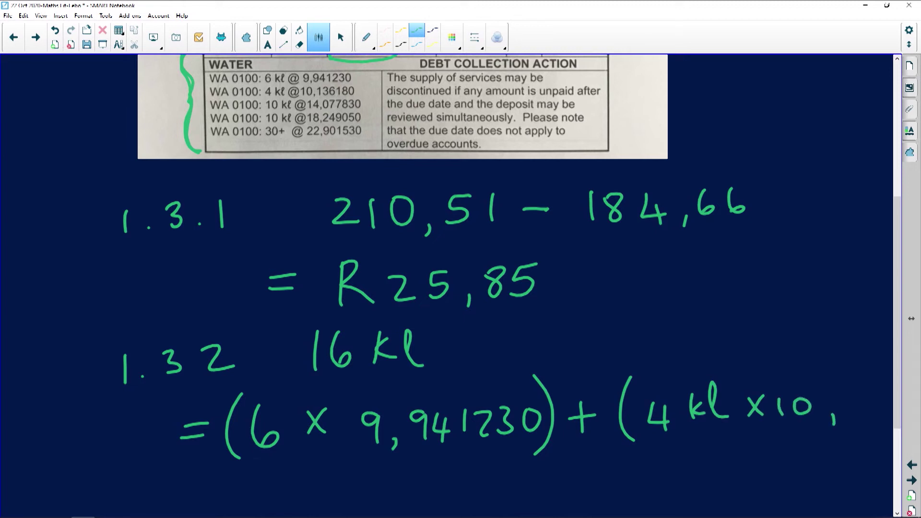
{"action": "left_click_drag", "start_coordinate": [738, 445], "coordinate": [734, 466]}
{"action": "mouse_move", "coordinate": [752, 444]}
{"action": "left_mouse_down"}
{"action": "mouse_move", "coordinate": [762, 450]}
{"action": "mouse_move", "coordinate": [749, 466]}
{"action": "mouse_move", "coordinate": [794, 463]}
{"action": "mouse_move", "coordinate": [811, 446]}
{"action": "mouse_move", "coordinate": [823, 461]}
{"action": "mouse_move", "coordinate": [829, 445]}
{"action": "left_mouse_up"}
{"action": "left_click_drag", "start_coordinate": [852, 426], "coordinate": [854, 466]}
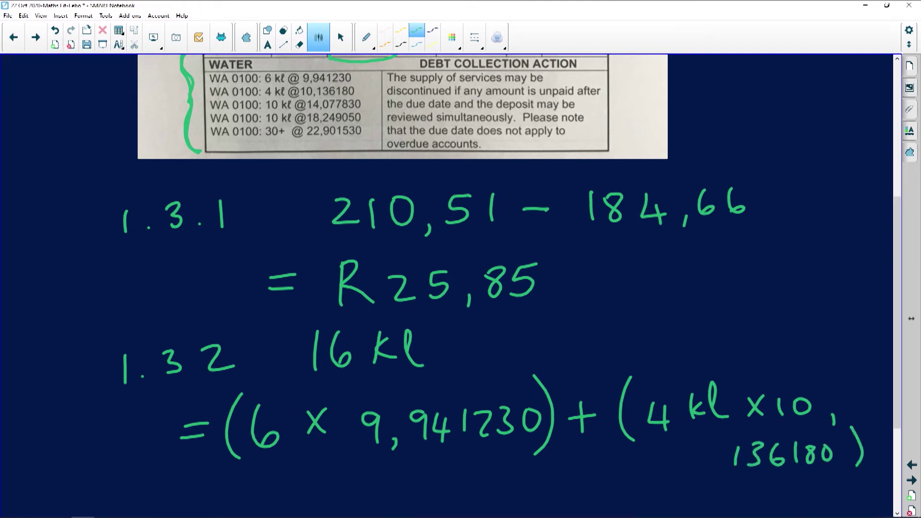
Step: Start a new line with a plus, and underline the 6, 4 and 10 kℓ quantities
{"action": "scroll", "coordinate": [511, 265], "scroll_direction": "down", "scroll_amount": 3}
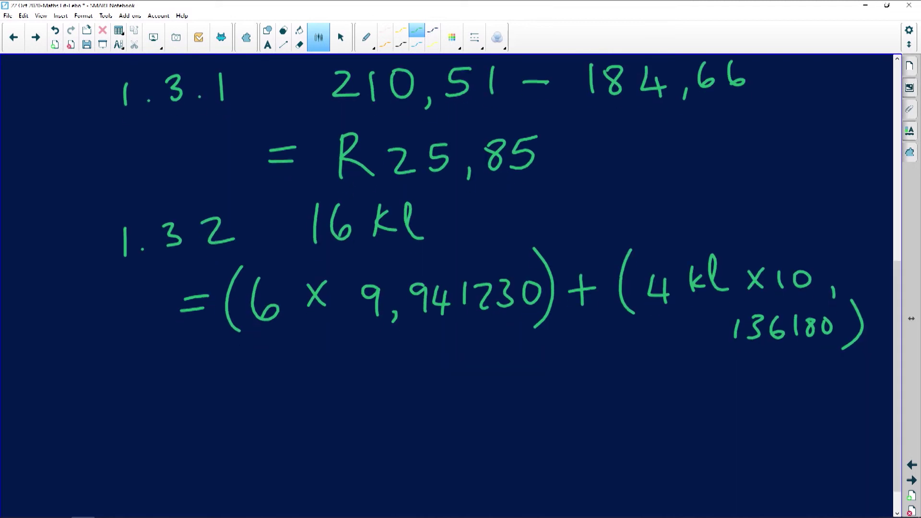
{"action": "mouse_move", "coordinate": [226, 400]}
{"action": "left_mouse_down"}
{"action": "mouse_move", "coordinate": [226, 434]}
{"action": "mouse_move", "coordinate": [239, 414]}
{"action": "left_mouse_up"}
{"action": "left_click_drag", "start_coordinate": [253, 327], "coordinate": [282, 328]}
{"action": "left_click_drag", "start_coordinate": [645, 310], "coordinate": [674, 311]}
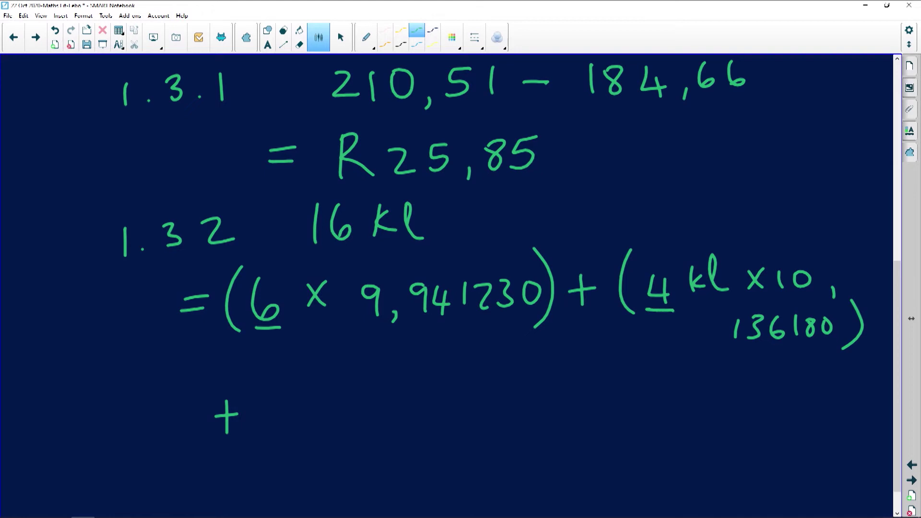
{"action": "scroll", "coordinate": [512, 273], "scroll_direction": "up", "scroll_amount": 5}
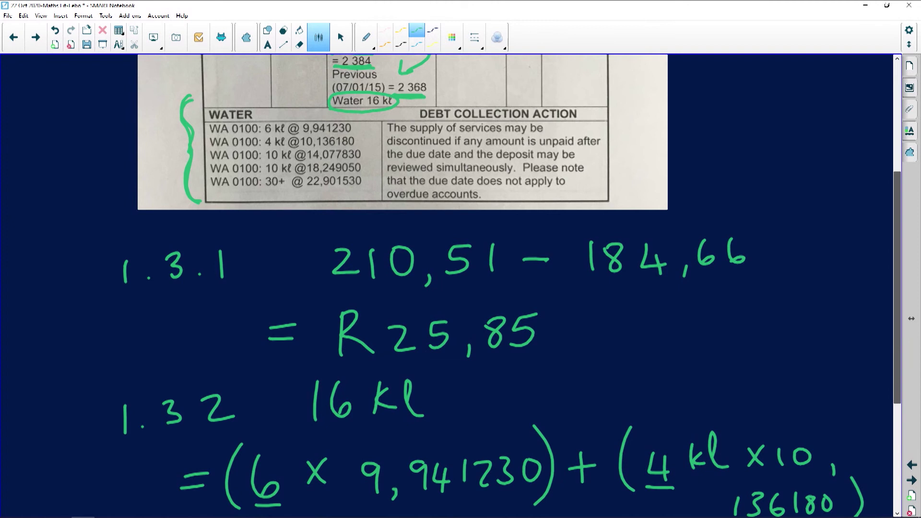
{"action": "left_click_drag", "start_coordinate": [262, 159], "coordinate": [300, 159]}
{"action": "scroll", "coordinate": [511, 286], "scroll_direction": "up", "scroll_amount": 1}
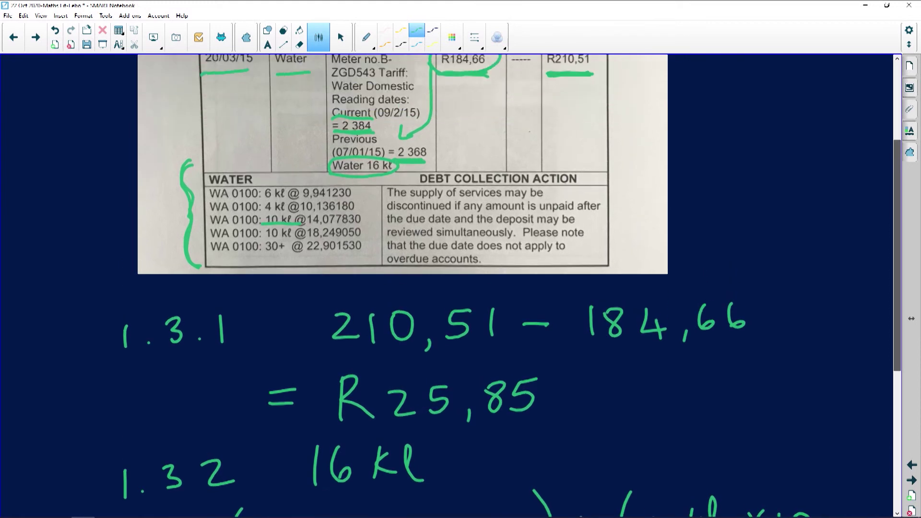
{"action": "scroll", "coordinate": [511, 285], "scroll_direction": "down", "scroll_amount": 4}
{"action": "scroll", "coordinate": [511, 286], "scroll_direction": "down", "scroll_amount": 2}
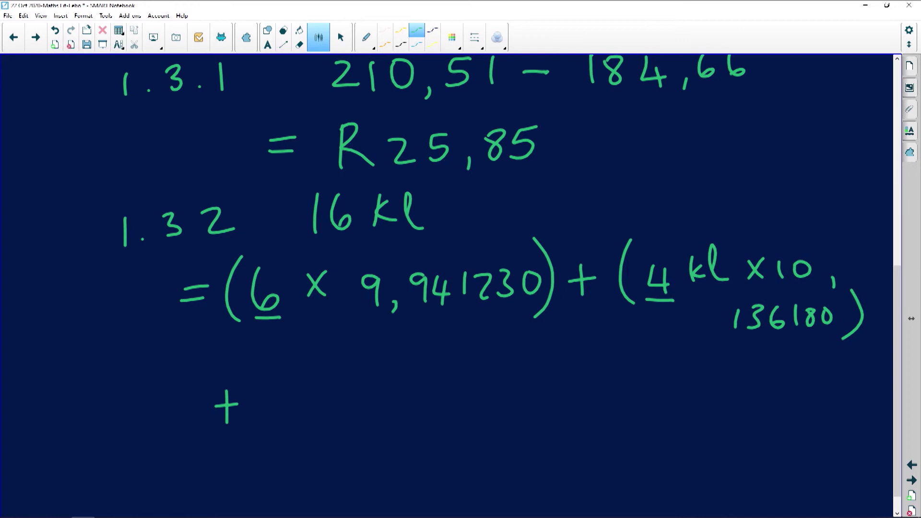
Step: Write the third term (6 x 14,077830) and close its bracket
{"action": "mouse_move", "coordinate": [277, 361]}
{"action": "left_mouse_down"}
{"action": "mouse_move", "coordinate": [272, 418]}
{"action": "mouse_move", "coordinate": [289, 395]}
{"action": "left_mouse_up"}
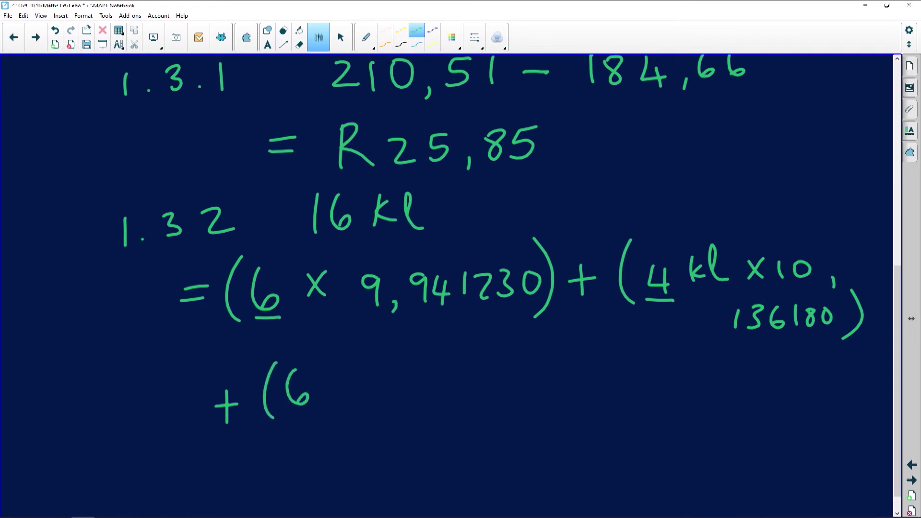
{"action": "mouse_move", "coordinate": [353, 365]}
{"action": "left_mouse_down"}
{"action": "mouse_move", "coordinate": [335, 395]}
{"action": "mouse_move", "coordinate": [375, 388]}
{"action": "left_mouse_up"}
{"action": "mouse_move", "coordinate": [387, 369]}
{"action": "left_mouse_down"}
{"action": "mouse_move", "coordinate": [387, 389]}
{"action": "mouse_move", "coordinate": [412, 389]}
{"action": "left_mouse_up"}
{"action": "mouse_move", "coordinate": [401, 375]}
{"action": "left_mouse_down"}
{"action": "mouse_move", "coordinate": [401, 395]}
{"action": "mouse_move", "coordinate": [429, 396]}
{"action": "mouse_move", "coordinate": [427, 403]}
{"action": "left_mouse_up"}
{"action": "mouse_move", "coordinate": [468, 363]}
{"action": "left_mouse_down"}
{"action": "mouse_move", "coordinate": [471, 385]}
{"action": "mouse_move", "coordinate": [469, 365]}
{"action": "left_mouse_up"}
{"action": "mouse_move", "coordinate": [480, 361]}
{"action": "left_mouse_down"}
{"action": "mouse_move", "coordinate": [493, 363]}
{"action": "mouse_move", "coordinate": [495, 388]}
{"action": "left_mouse_up"}
{"action": "left_click_drag", "start_coordinate": [504, 361], "coordinate": [521, 386]}
{"action": "mouse_move", "coordinate": [555, 357]}
{"action": "left_mouse_down"}
{"action": "mouse_move", "coordinate": [541, 361]}
{"action": "mouse_move", "coordinate": [552, 358]}
{"action": "mouse_move", "coordinate": [565, 386]}
{"action": "left_mouse_up"}
{"action": "mouse_move", "coordinate": [603, 363]}
{"action": "left_mouse_down"}
{"action": "mouse_move", "coordinate": [634, 400]}
{"action": "mouse_move", "coordinate": [628, 410]}
{"action": "left_mouse_up"}
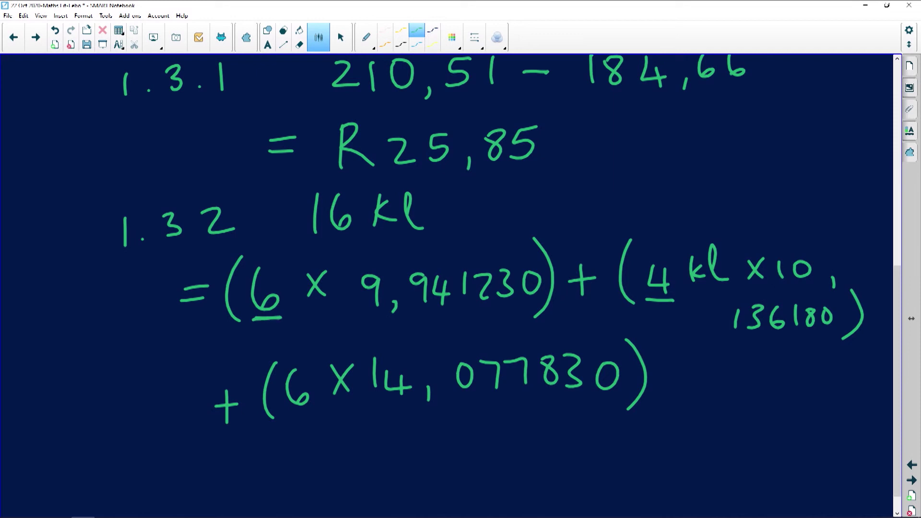
Step: Underline the 6 in the third bracket and circle the 16 kl water usage
{"action": "left_click_drag", "start_coordinate": [288, 412], "coordinate": [308, 412]}
{"action": "mouse_move", "coordinate": [330, 182]}
{"action": "left_mouse_down"}
{"action": "mouse_move", "coordinate": [331, 250]}
{"action": "mouse_move", "coordinate": [417, 180]}
{"action": "mouse_move", "coordinate": [301, 197]}
{"action": "left_mouse_up"}
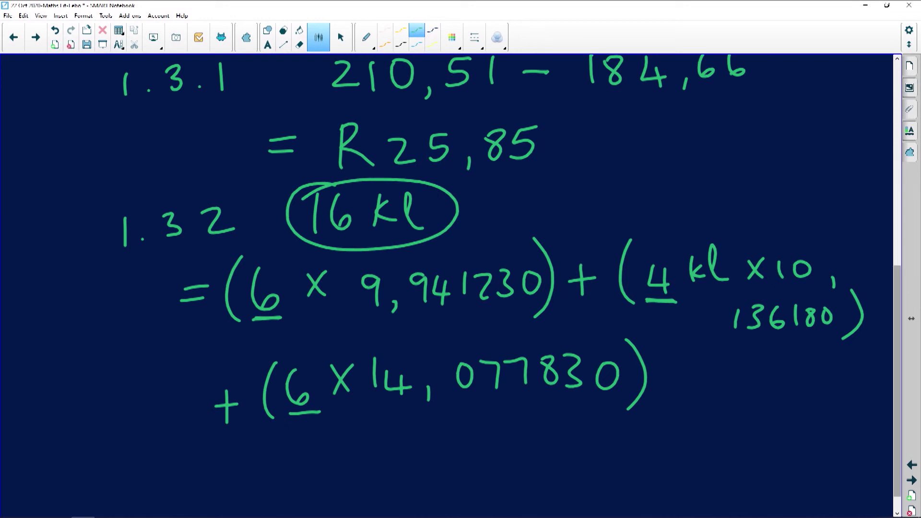
{"action": "scroll", "coordinate": [461, 283], "scroll_direction": "down", "scroll_amount": 1}
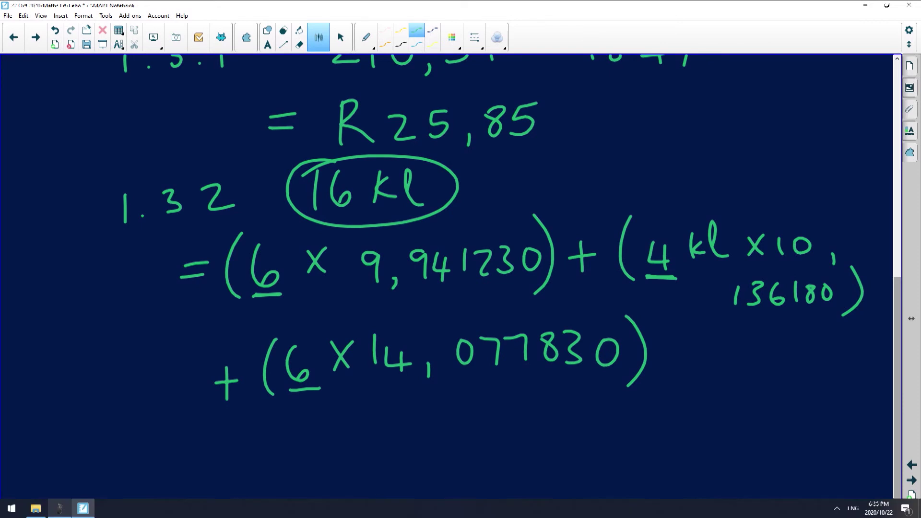
Step: Bring up the SHARP calculator and clear the previous 2384-2368 calculation
{"action": "left_click", "coordinate": [60, 508]}
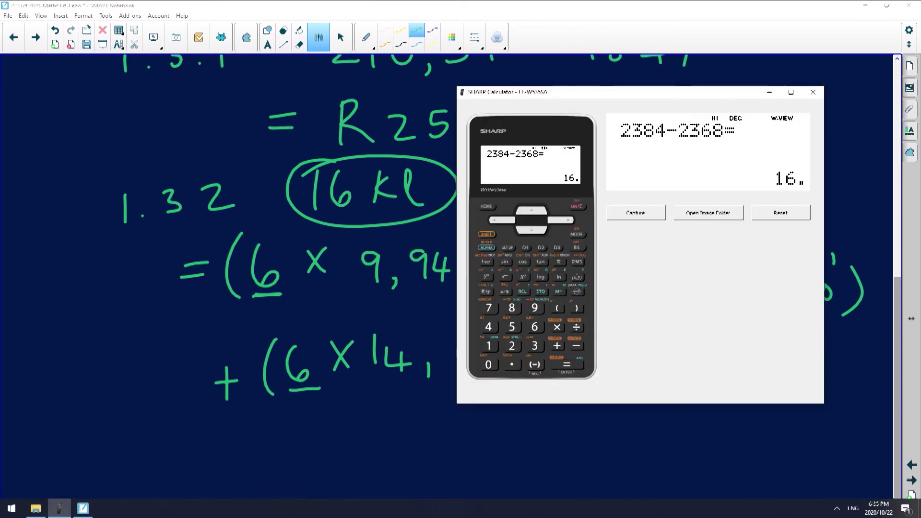
{"action": "left_click_drag", "start_coordinate": [576, 92], "coordinate": [631, 70]}
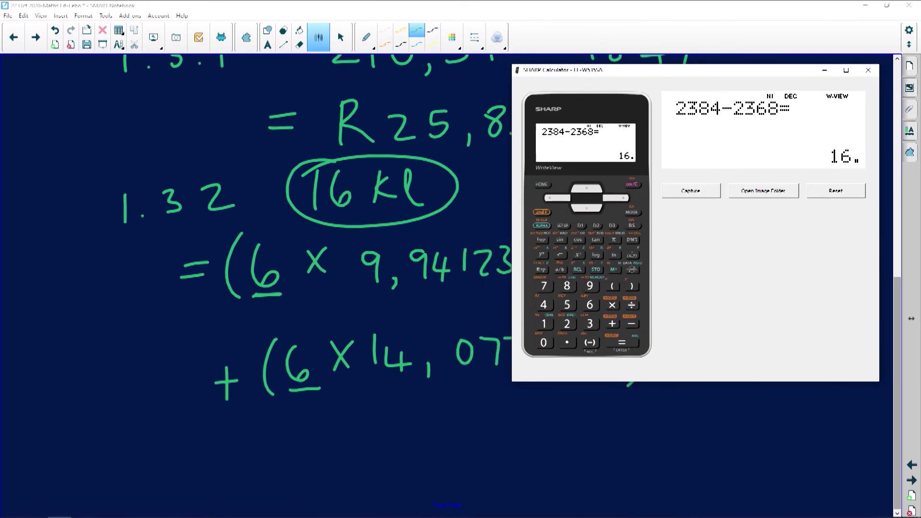
{"action": "left_click", "coordinate": [632, 212]}
{"action": "left_click", "coordinate": [543, 342]}
{"action": "left_click", "coordinate": [590, 304]}
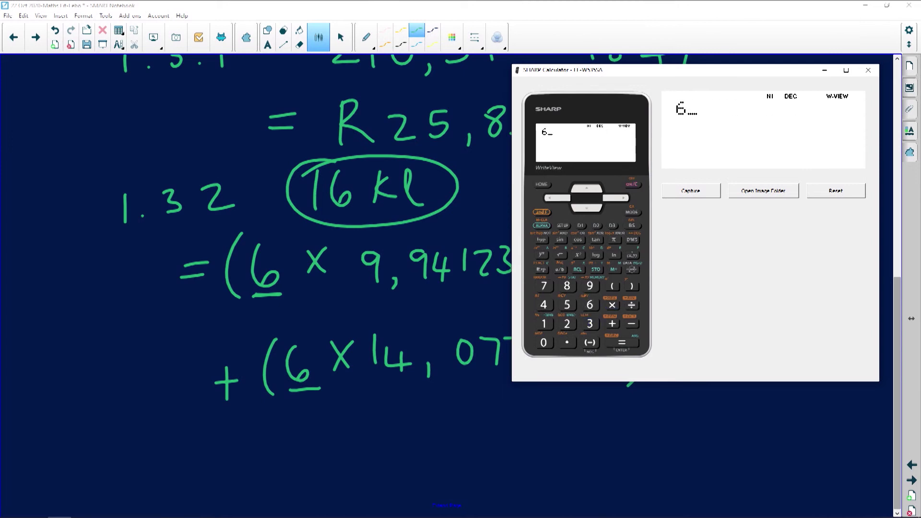
{"action": "left_click", "coordinate": [632, 185]}
Step: Key in the first tariff term (6×9.941230) followed by a plus
{"action": "left_click", "coordinate": [612, 286]}
{"action": "left_click_drag", "start_coordinate": [706, 78], "coordinate": [727, 70]}
{"action": "left_click", "coordinate": [611, 296]}
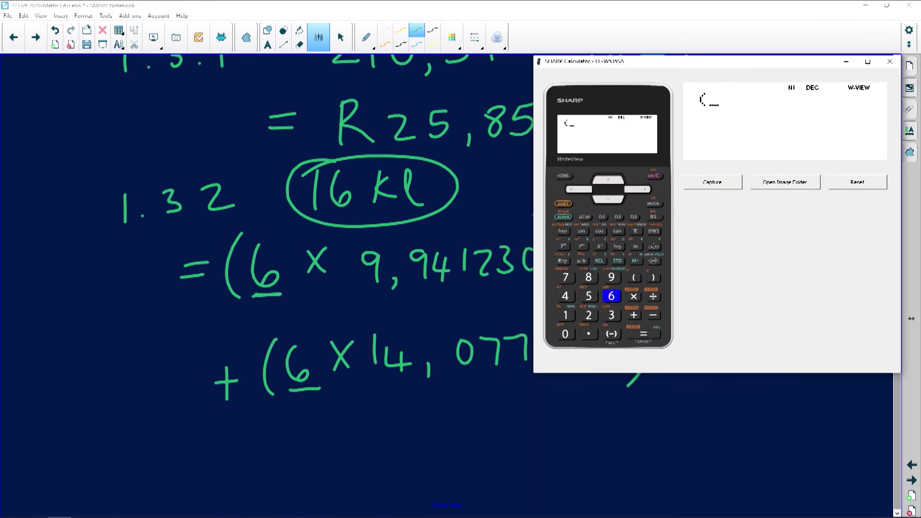
{"action": "left_click", "coordinate": [633, 296]}
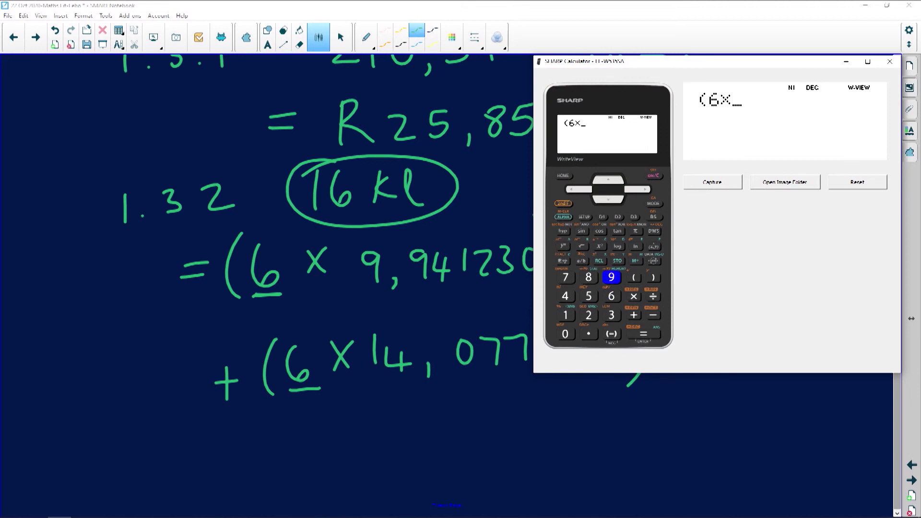
{"action": "left_click", "coordinate": [611, 278]}
{"action": "left_click", "coordinate": [588, 334]}
{"action": "left_click", "coordinate": [612, 277]}
{"action": "left_click", "coordinate": [565, 296]}
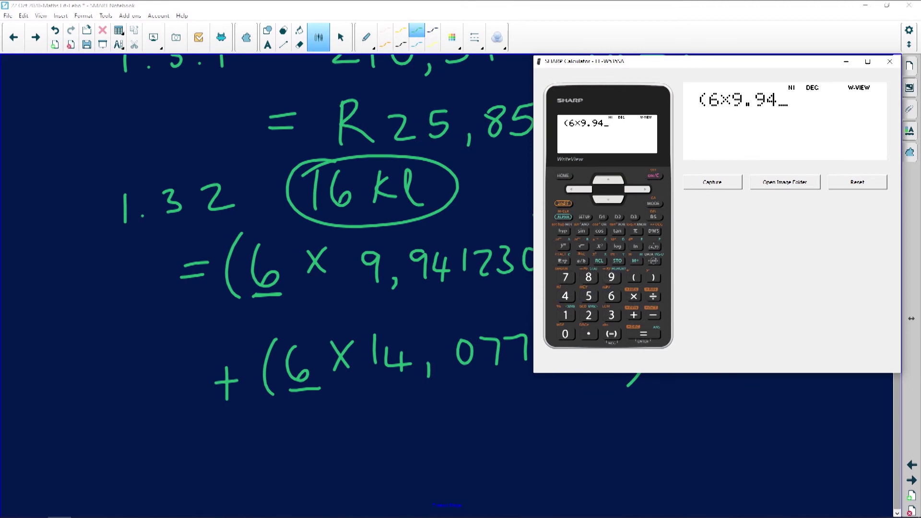
{"action": "left_click", "coordinate": [565, 277]}
{"action": "left_click", "coordinate": [653, 217]}
{"action": "left_click", "coordinate": [565, 315]}
{"action": "left_click", "coordinate": [589, 315]}
{"action": "left_click", "coordinate": [611, 315]}
{"action": "left_click_drag", "start_coordinate": [714, 64], "coordinate": [736, 64]}
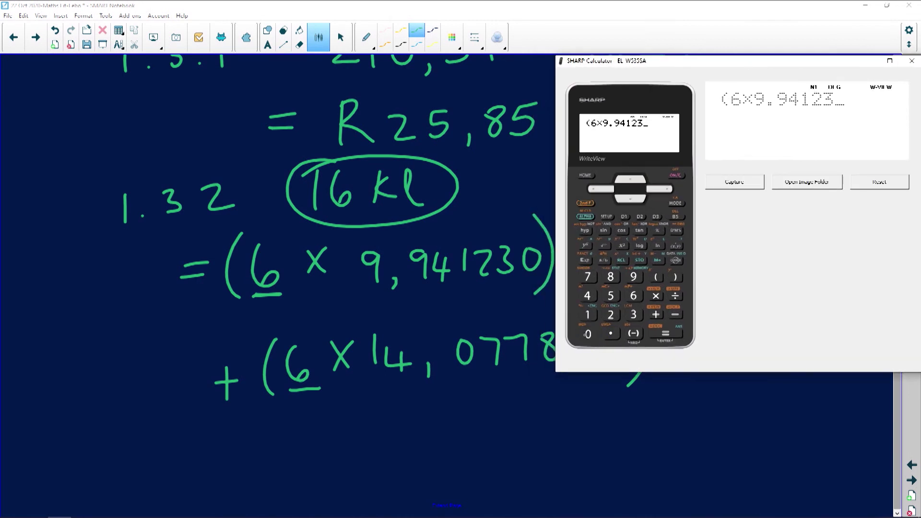
{"action": "left_click", "coordinate": [587, 334]}
{"action": "left_click", "coordinate": [675, 278]}
{"action": "left_click", "coordinate": [656, 315]}
Step: Add the second tariff term (4×10.136180) followed by a plus
{"action": "left_click", "coordinate": [655, 277]}
{"action": "left_click_drag", "start_coordinate": [720, 60], "coordinate": [304, 136]}
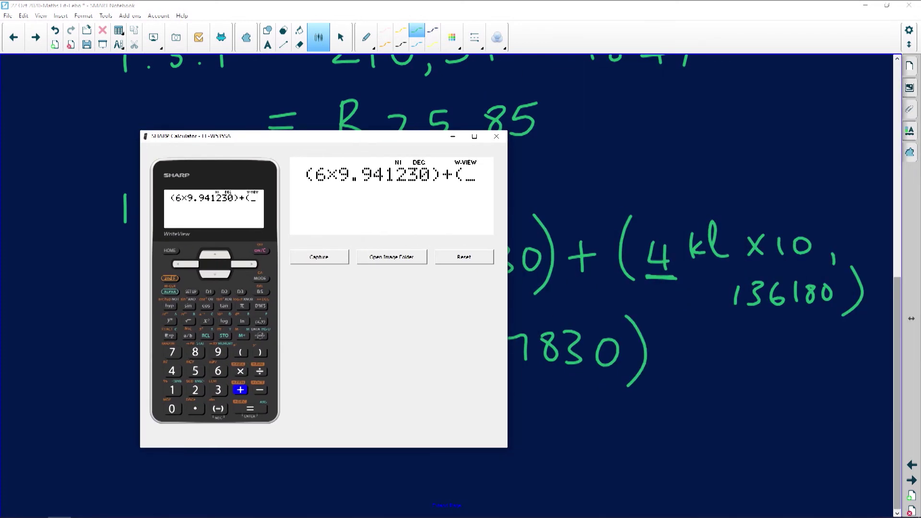
{"action": "left_click", "coordinate": [172, 370]}
{"action": "left_click", "coordinate": [240, 371]}
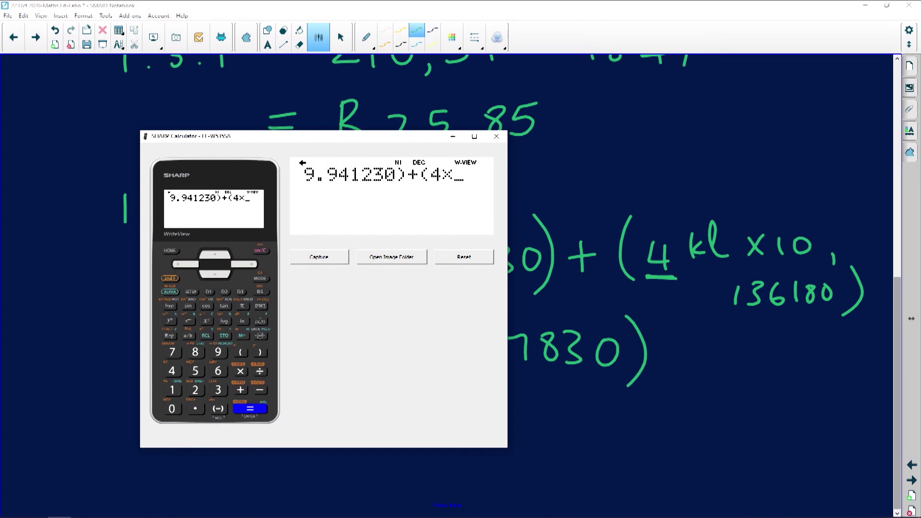
{"action": "left_click", "coordinate": [171, 389]}
{"action": "left_click", "coordinate": [172, 408]}
{"action": "left_click", "coordinate": [195, 409]}
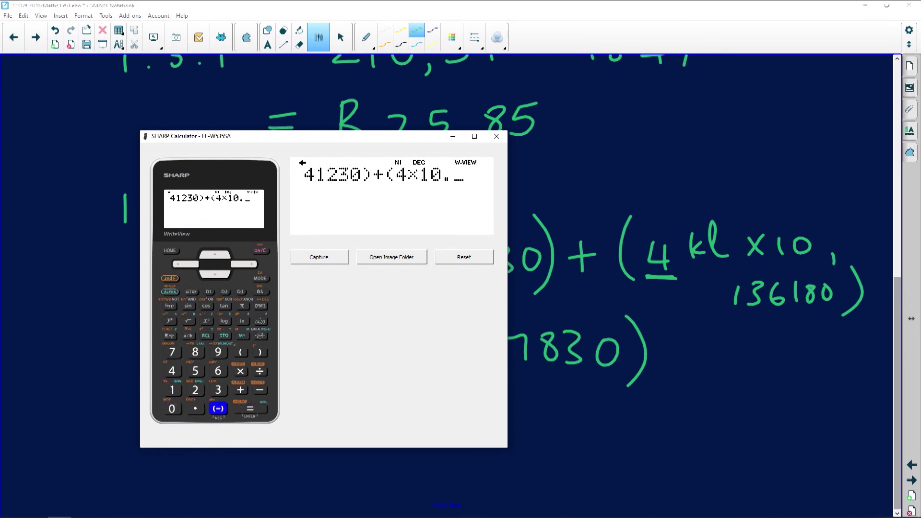
{"action": "left_click", "coordinate": [172, 389]}
{"action": "left_click", "coordinate": [217, 390]}
{"action": "left_click", "coordinate": [217, 371]}
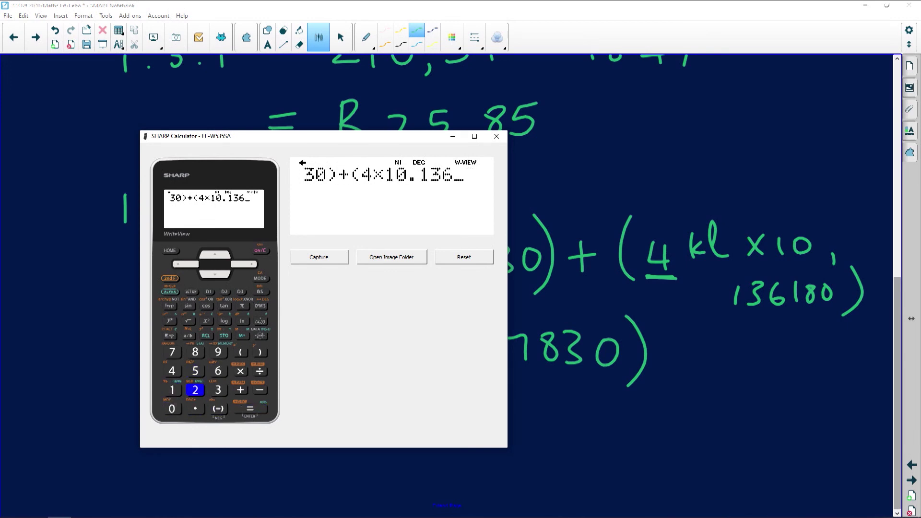
{"action": "left_click", "coordinate": [172, 389]}
{"action": "left_click", "coordinate": [195, 352]}
{"action": "left_click", "coordinate": [171, 408]}
{"action": "left_click", "coordinate": [254, 351]}
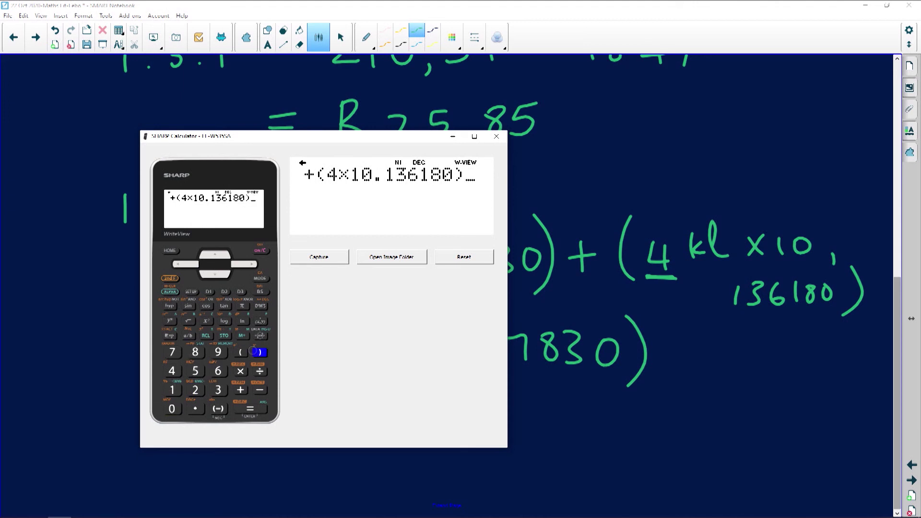
{"action": "left_click", "coordinate": [241, 389]}
Step: Add the third term (6×14.077830), evaluate to 184.65908, and minimise the calculator
{"action": "left_click", "coordinate": [241, 352]}
{"action": "left_click_drag", "start_coordinate": [318, 140], "coordinate": [713, 21]}
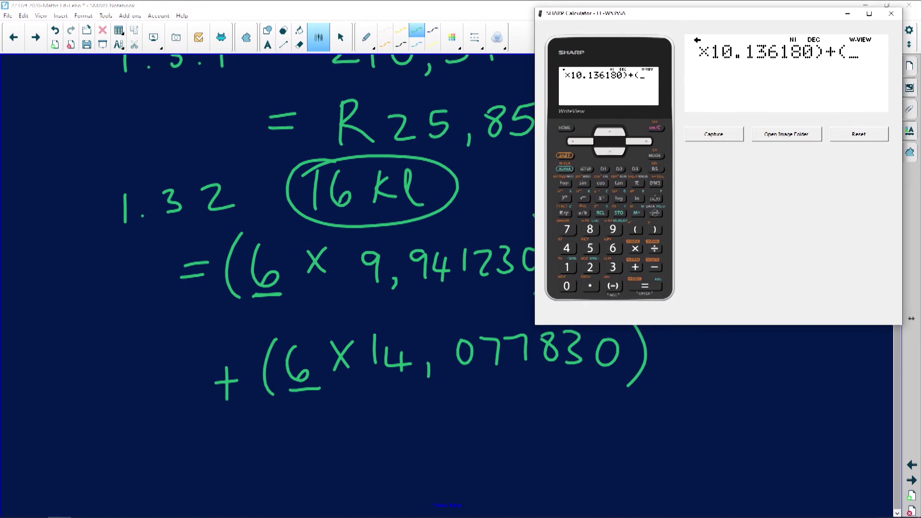
{"action": "left_click", "coordinate": [612, 248]}
{"action": "left_click", "coordinate": [636, 248]}
{"action": "key", "text": "1"}
{"action": "key", "text": "4"}
{"action": "key", "text": "period"}
{"action": "key", "text": "0"}
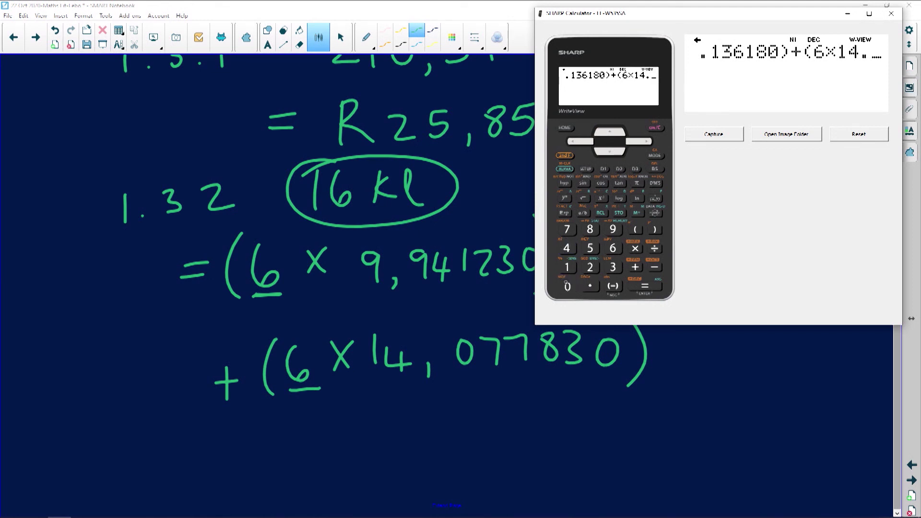
{"action": "key", "text": "7"}
{"action": "key", "text": "7"}
{"action": "key", "text": "9"}
{"action": "key", "text": "8"}
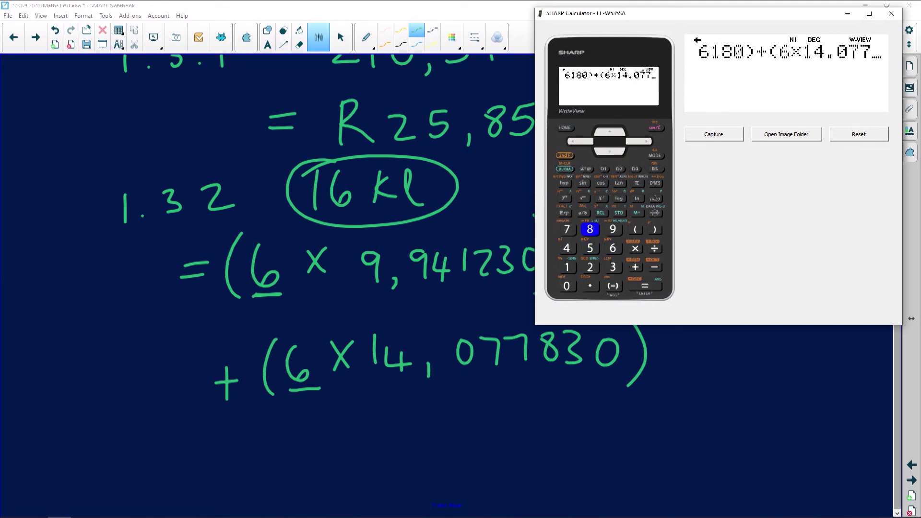
{"action": "key", "text": "3"}
{"action": "key", "text": "0"}
{"action": "key", "text": "parenright"}
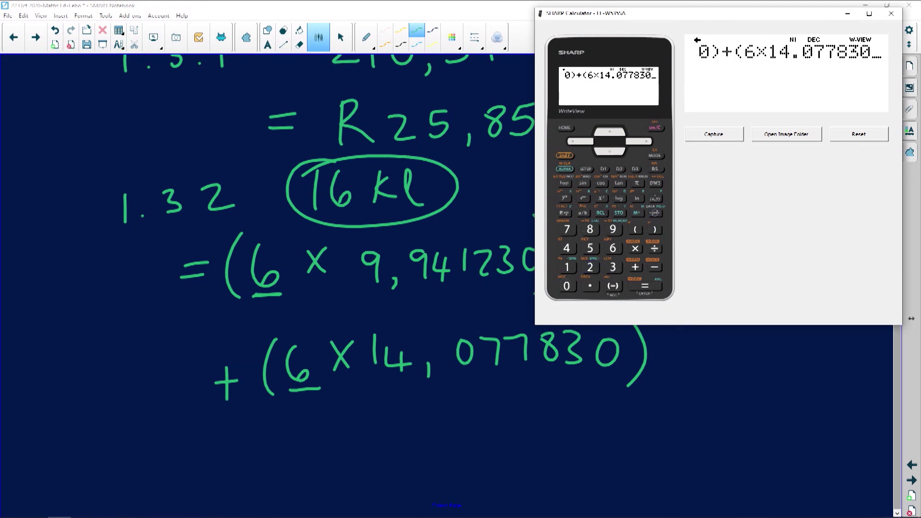
{"action": "key", "text": "Return"}
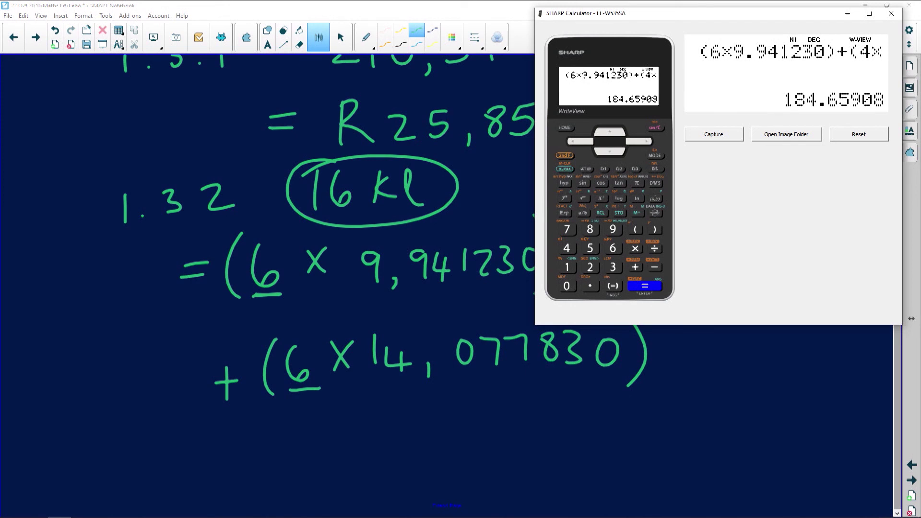
{"action": "left_click", "coordinate": [847, 13]}
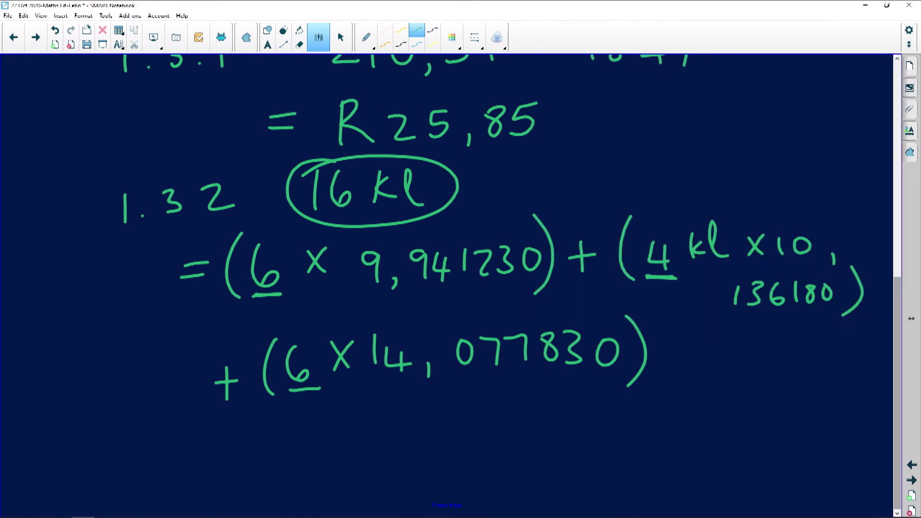
Step: Write '= R 184,66' in green below the tariff working, rechecking it against the calculator
{"action": "mouse_move", "coordinate": [184, 457]}
{"action": "left_mouse_down"}
{"action": "mouse_move", "coordinate": [205, 454]}
{"action": "mouse_move", "coordinate": [204, 472]}
{"action": "left_mouse_up"}
{"action": "mouse_move", "coordinate": [248, 437]}
{"action": "left_mouse_down"}
{"action": "mouse_move", "coordinate": [249, 484]}
{"action": "mouse_move", "coordinate": [278, 479]}
{"action": "left_mouse_up"}
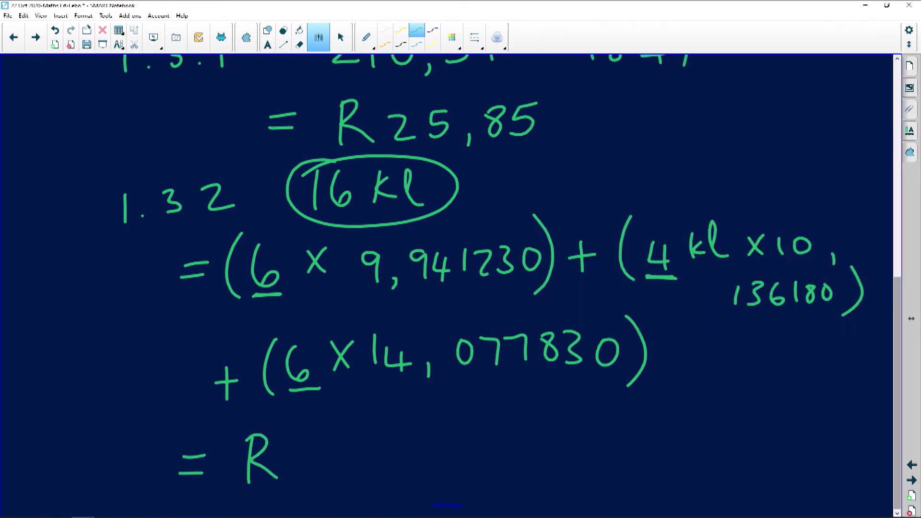
{"action": "left_click_drag", "start_coordinate": [310, 441], "coordinate": [307, 480]}
{"action": "mouse_move", "coordinate": [339, 445]}
{"action": "left_mouse_down"}
{"action": "mouse_move", "coordinate": [331, 450]}
{"action": "mouse_move", "coordinate": [390, 468]}
{"action": "left_mouse_up"}
{"action": "left_click_drag", "start_coordinate": [376, 458], "coordinate": [375, 480]}
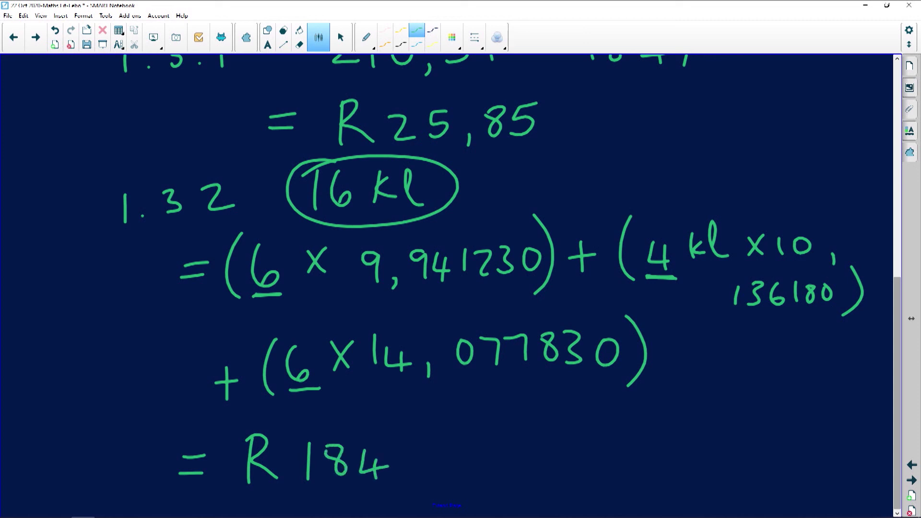
{"action": "mouse_move", "coordinate": [444, 436]}
{"action": "left_mouse_down"}
{"action": "mouse_move", "coordinate": [440, 457]}
{"action": "mouse_move", "coordinate": [476, 457]}
{"action": "left_mouse_up"}
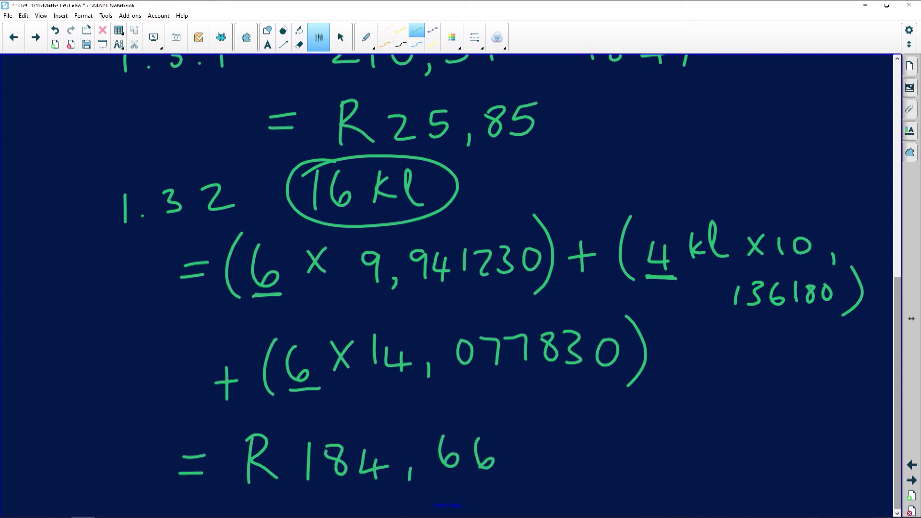
{"action": "left_click", "coordinate": [59, 508]}
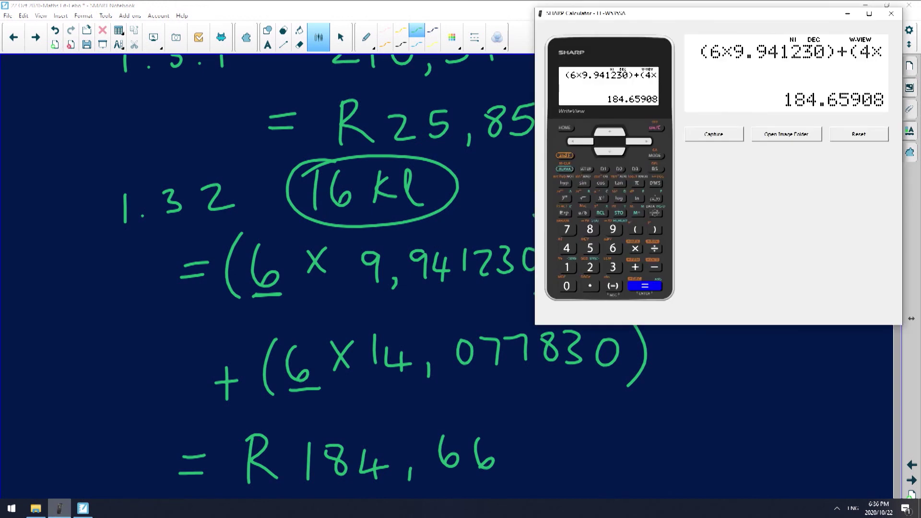
{"action": "left_click", "coordinate": [847, 13]}
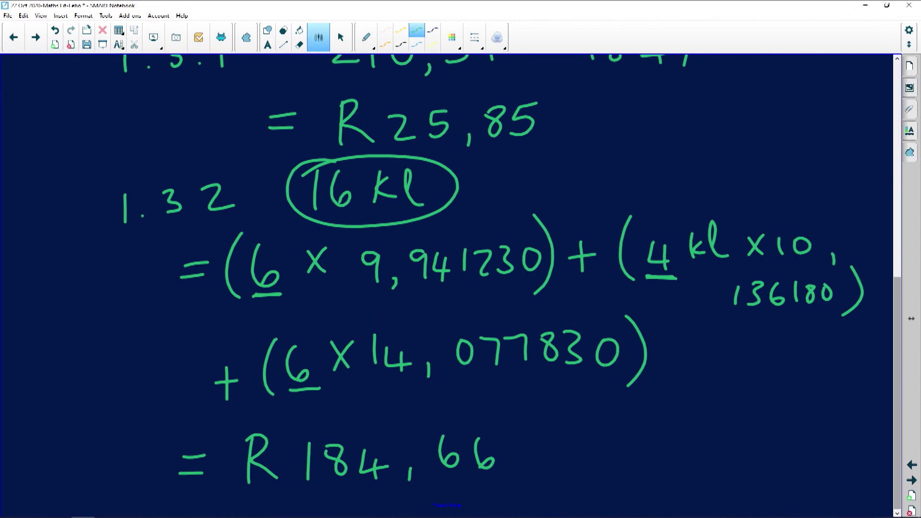